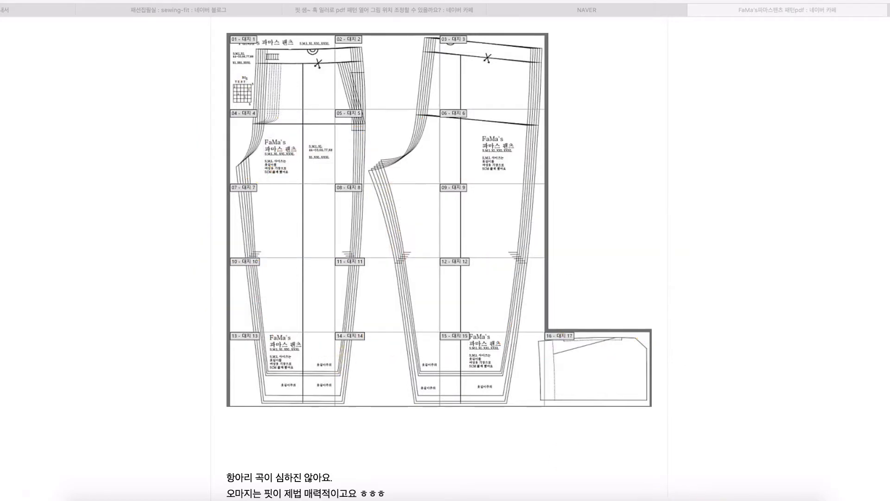
Switch to Illustrator and open the locked pants pattern PDF from Downloads with its document password, importing all pages.
{"action": "left_click", "coordinate": [730, 491]}
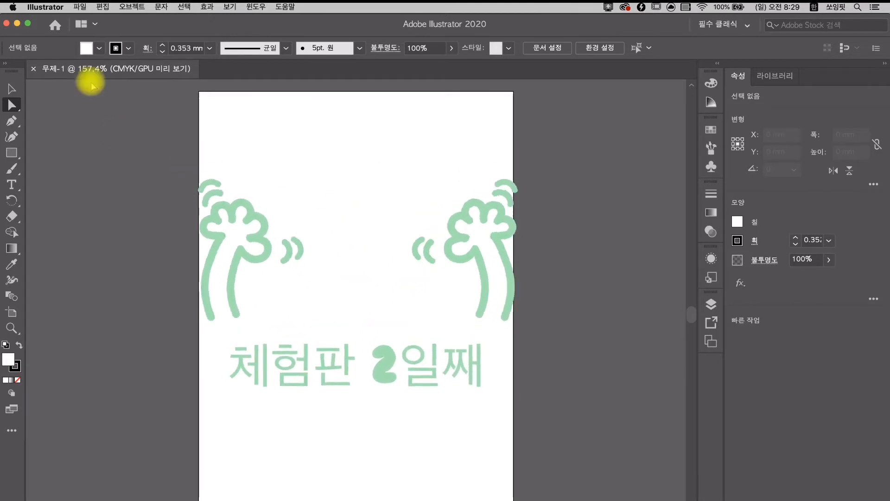
{"action": "left_click", "coordinate": [80, 8]}
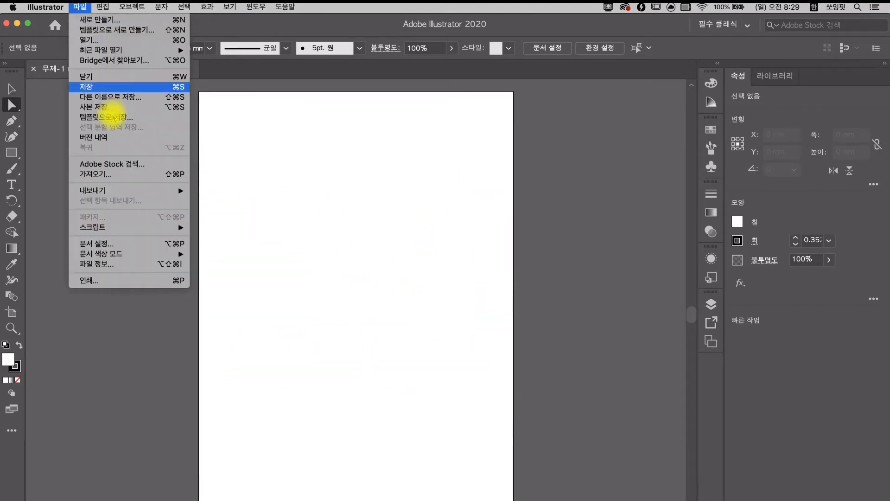
{"action": "left_click", "coordinate": [88, 42]}
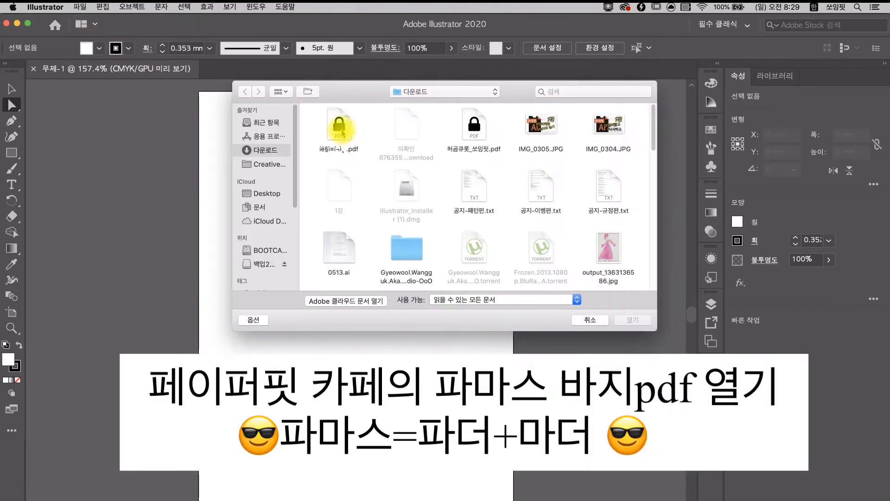
{"action": "left_click", "coordinate": [341, 129]}
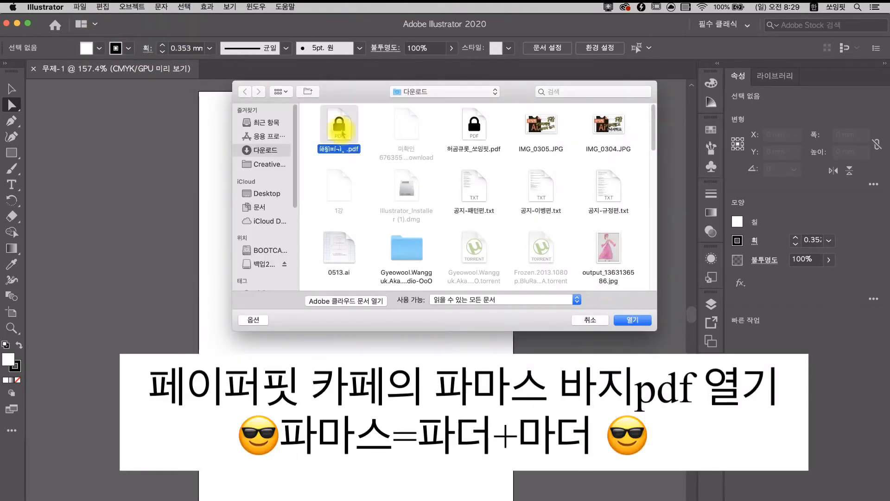
{"action": "left_click", "coordinate": [634, 321]}
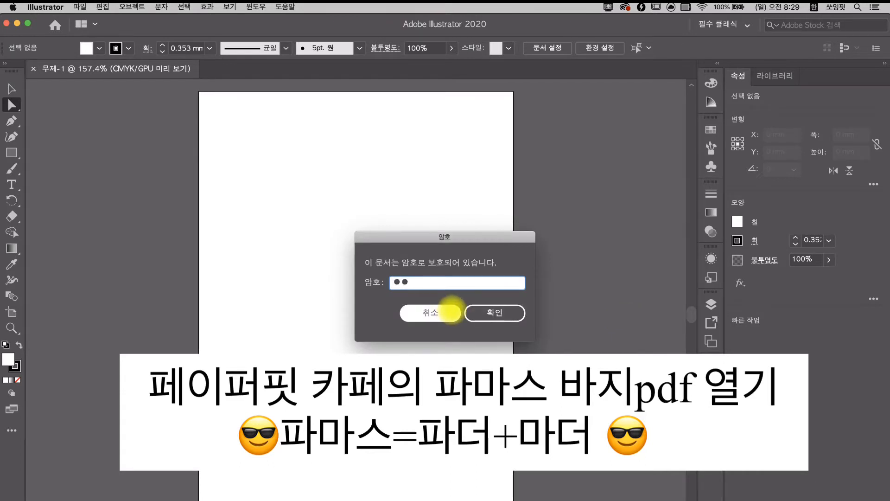
{"action": "left_click", "coordinate": [501, 310]}
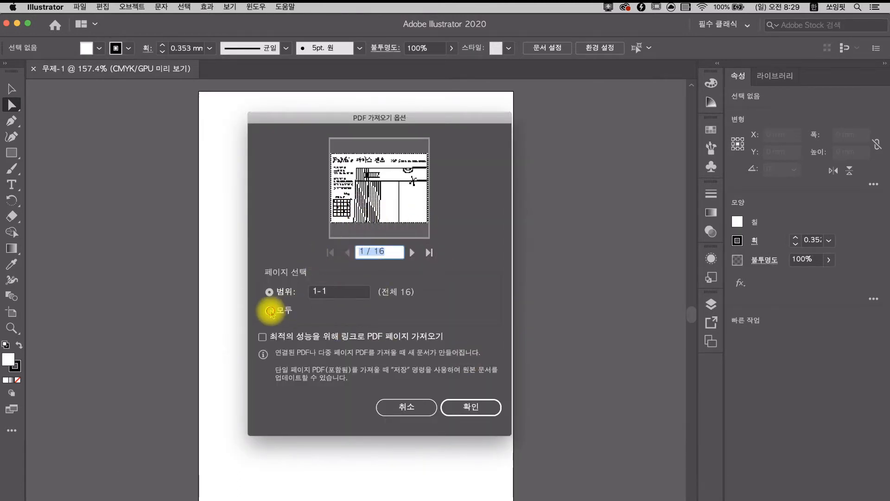
{"action": "left_click", "coordinate": [452, 408]}
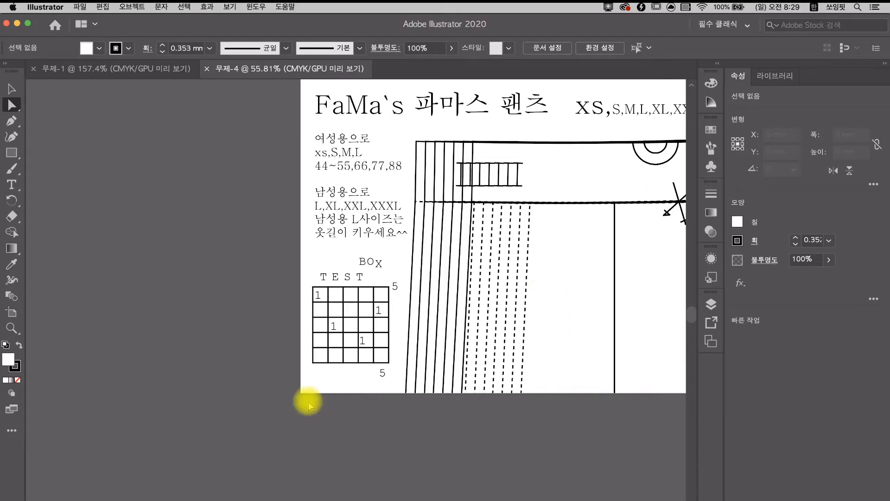
Rearrange all artboards in a row-by-row grid with 3 columns and 0 mm spacing, moving the artwork with the artboards.
{"action": "left_click", "coordinate": [12, 328]}
{"action": "left_click_drag", "start_coordinate": [569, 319], "coordinate": [218, 373]}
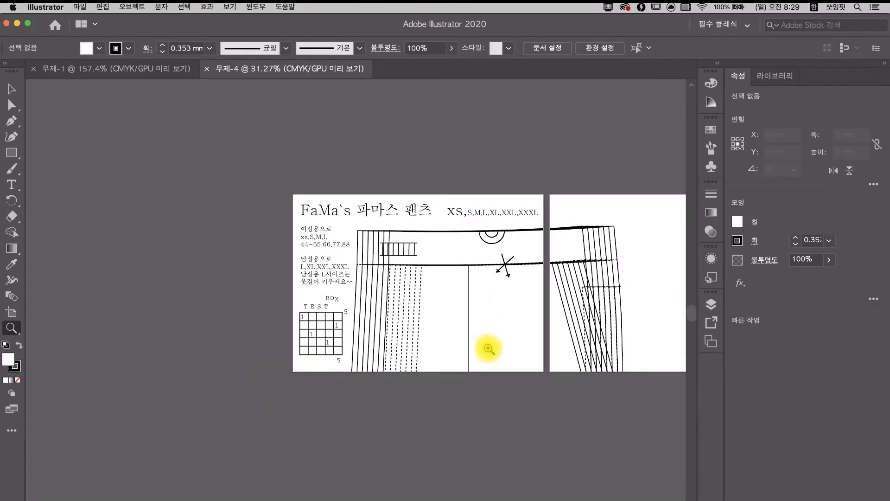
{"action": "left_click_drag", "start_coordinate": [520, 315], "coordinate": [342, 313]}
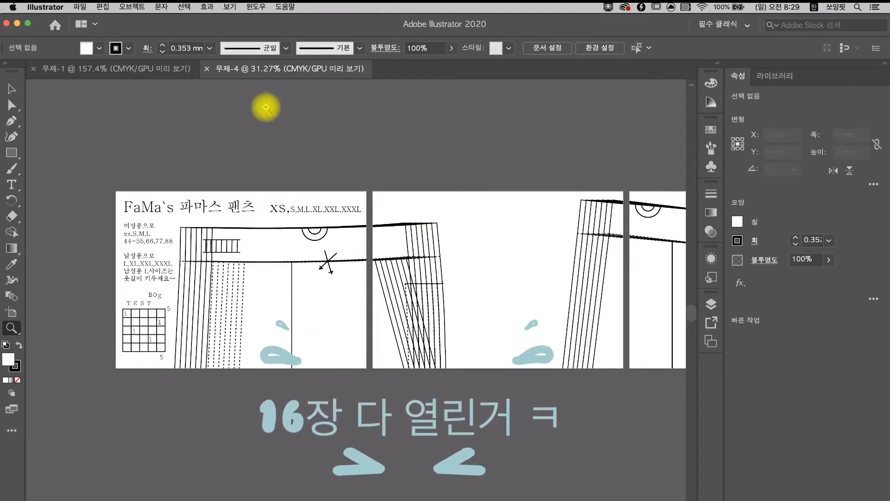
{"action": "left_click", "coordinate": [256, 7]}
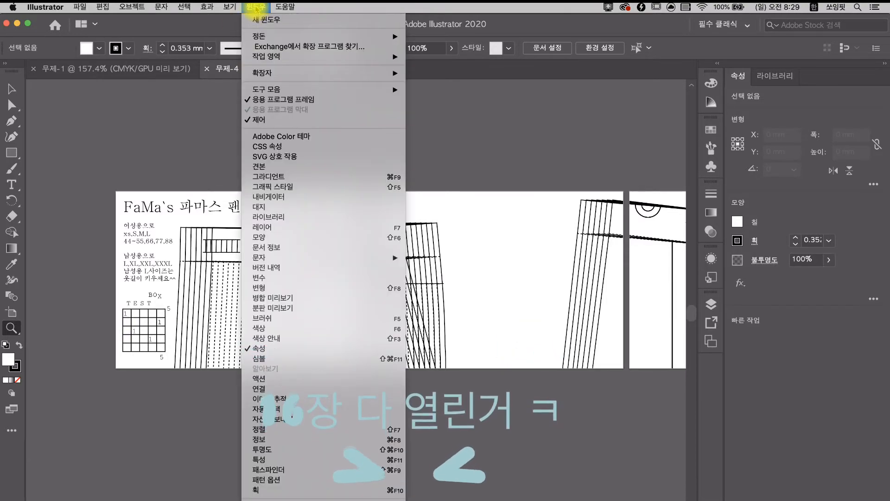
{"action": "left_click", "coordinate": [264, 208]}
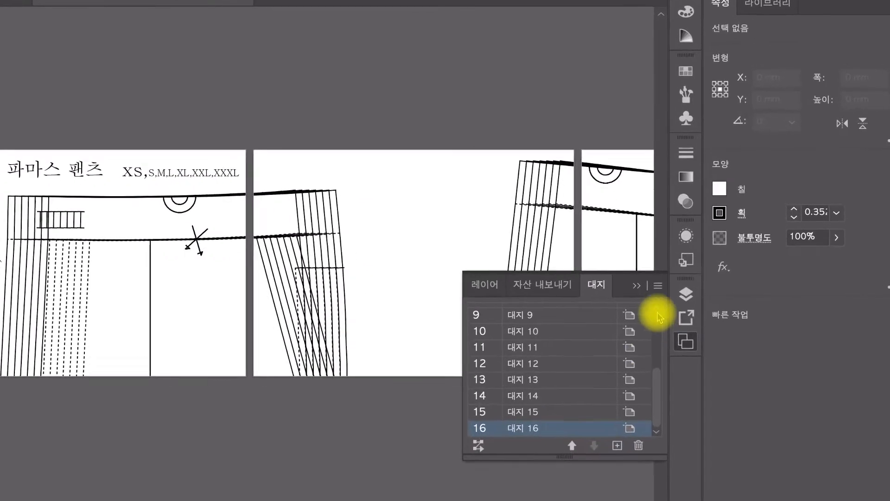
{"action": "left_click", "coordinate": [658, 285]}
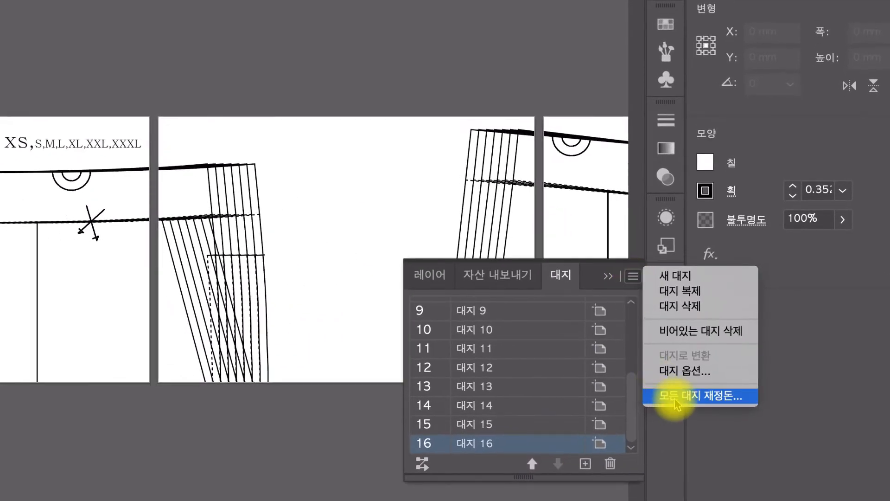
{"action": "left_click", "coordinate": [675, 398]}
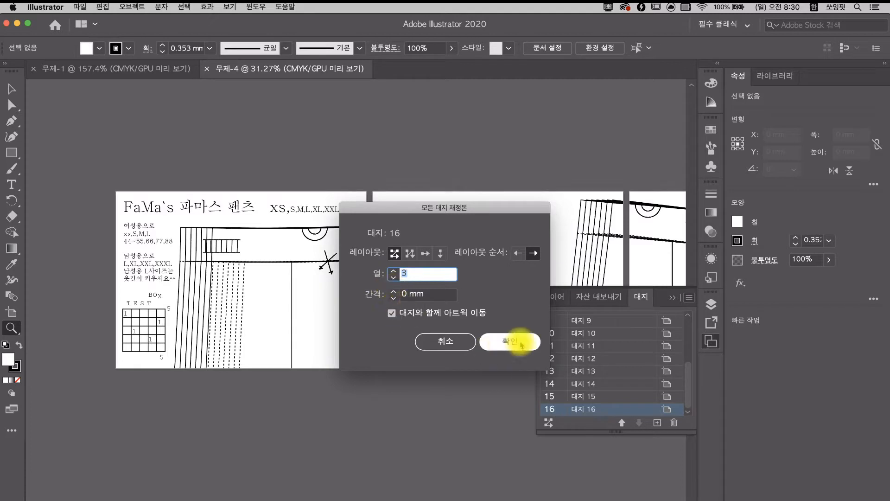
{"action": "left_click", "coordinate": [520, 343]}
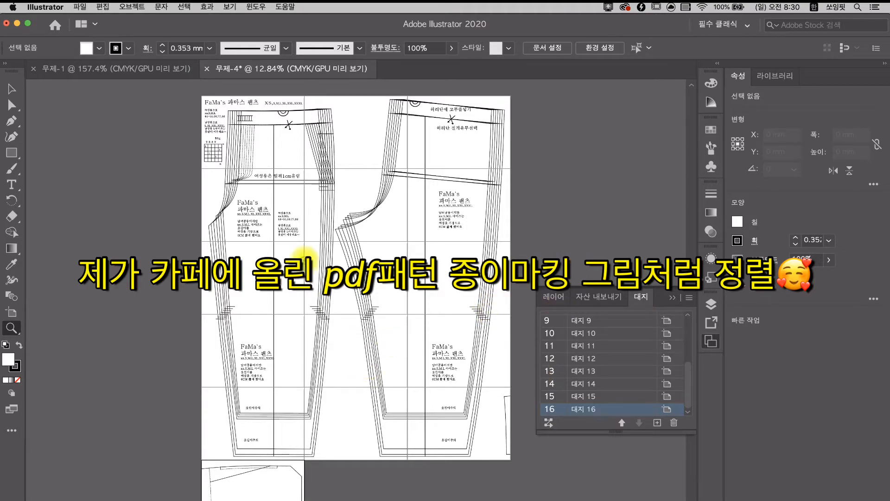
Try moving the pattern piece on artboard 7 off the page with the Direct Selection tool, and undo the move.
{"action": "left_click", "coordinate": [12, 106]}
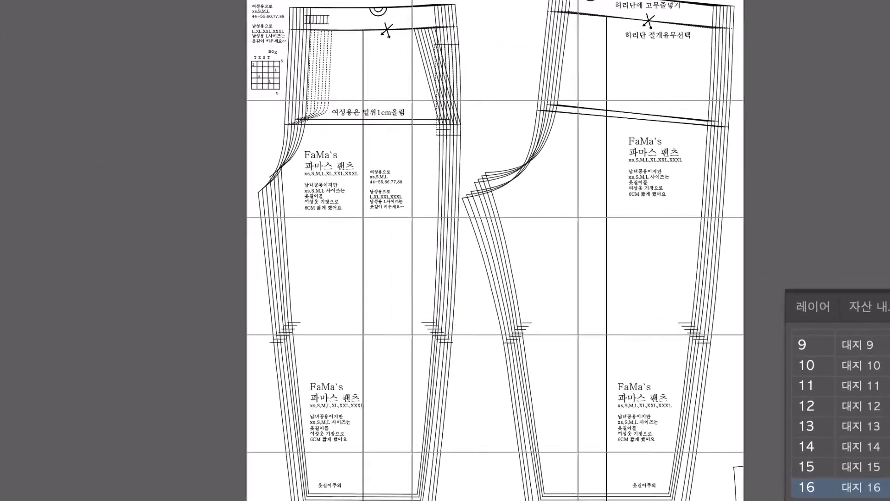
{"action": "left_click", "coordinate": [290, 289]}
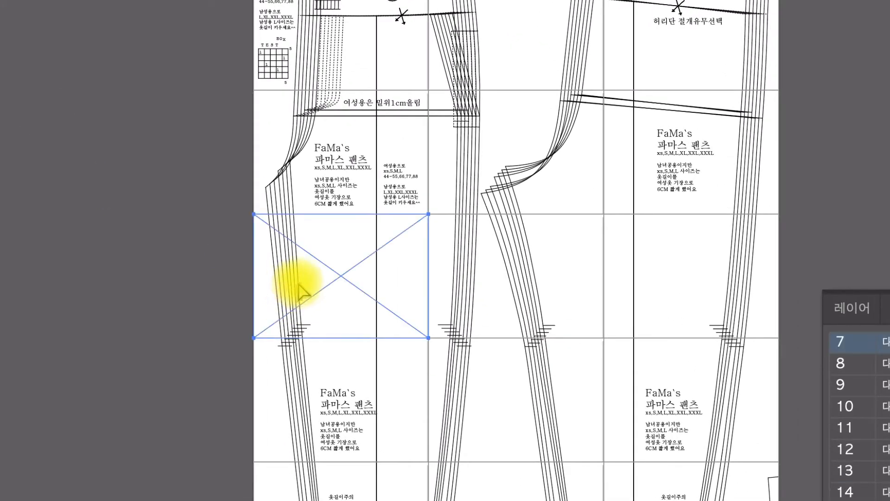
{"action": "left_click_drag", "start_coordinate": [294, 291], "coordinate": [88, 293]}
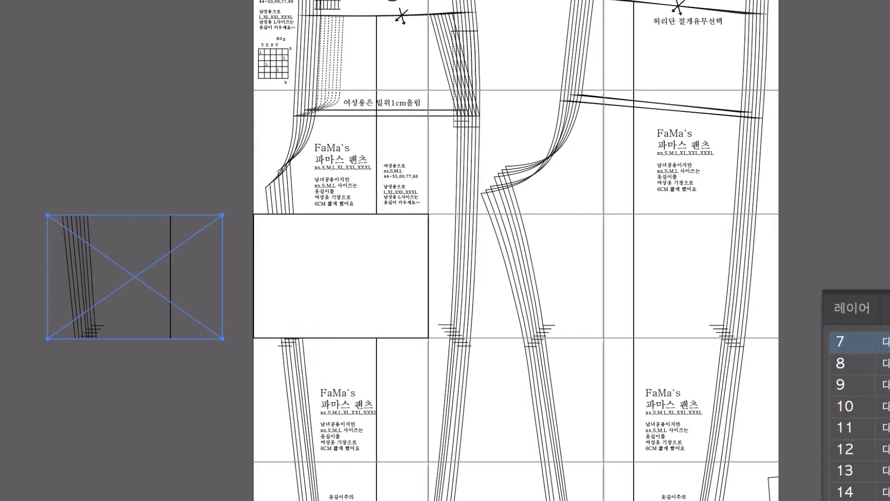
{"action": "key", "text": "ctrl+z"}
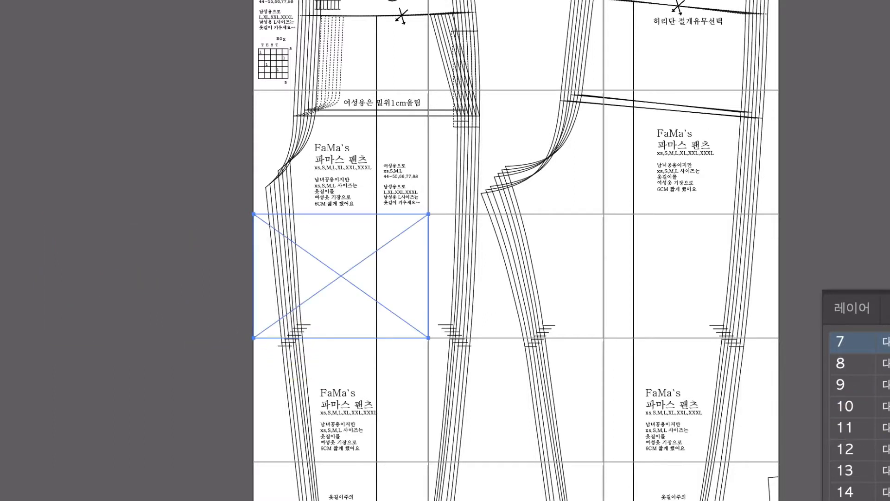
{"action": "left_click", "coordinate": [790, 158]}
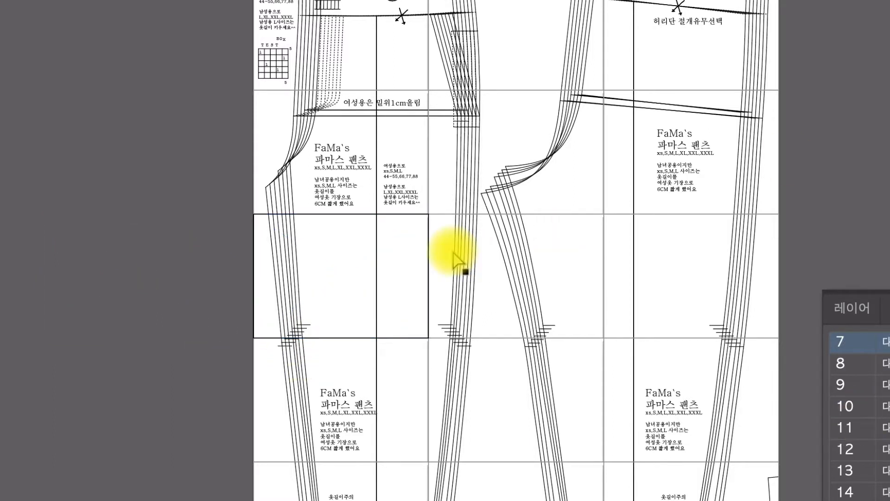
{"action": "left_click", "coordinate": [453, 251]}
{"action": "left_click", "coordinate": [795, 179]}
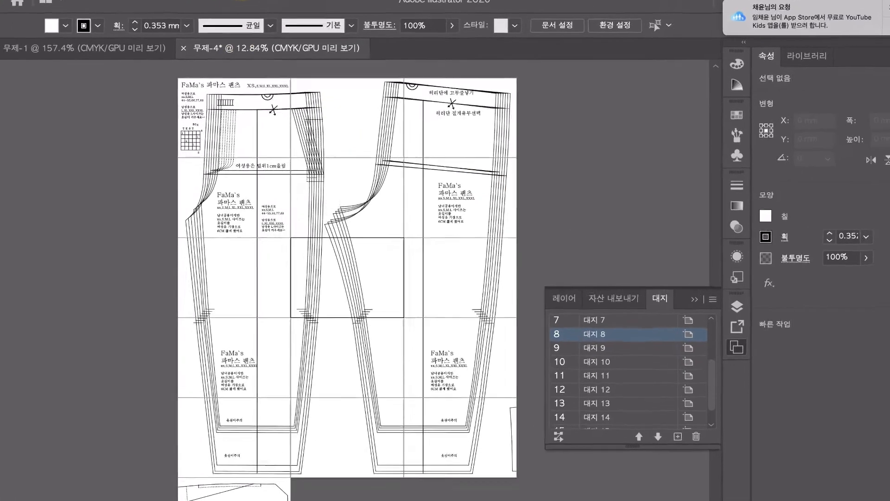
Show the document's layers and add a new empty layer above the pattern layer 레이어 1.
{"action": "left_click", "coordinate": [256, 7]}
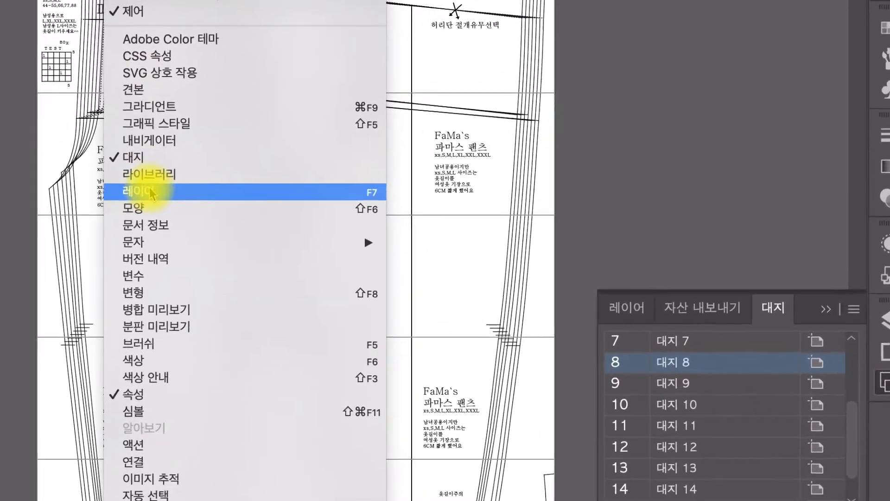
{"action": "left_click", "coordinate": [634, 311]}
{"action": "left_click", "coordinate": [632, 311]}
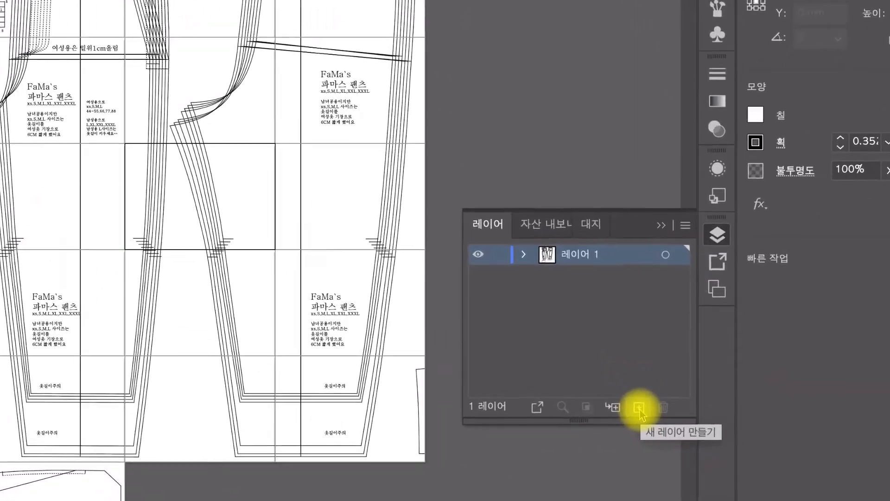
{"action": "left_click", "coordinate": [684, 204]}
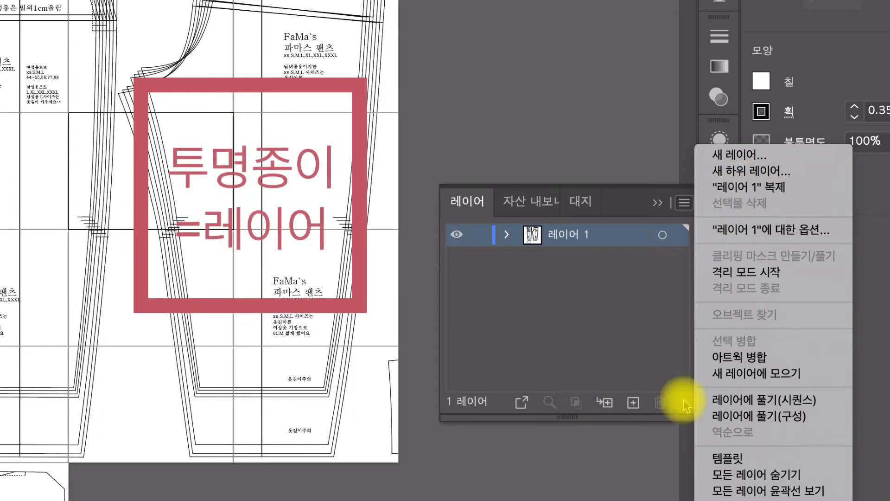
{"action": "left_click", "coordinate": [634, 403]}
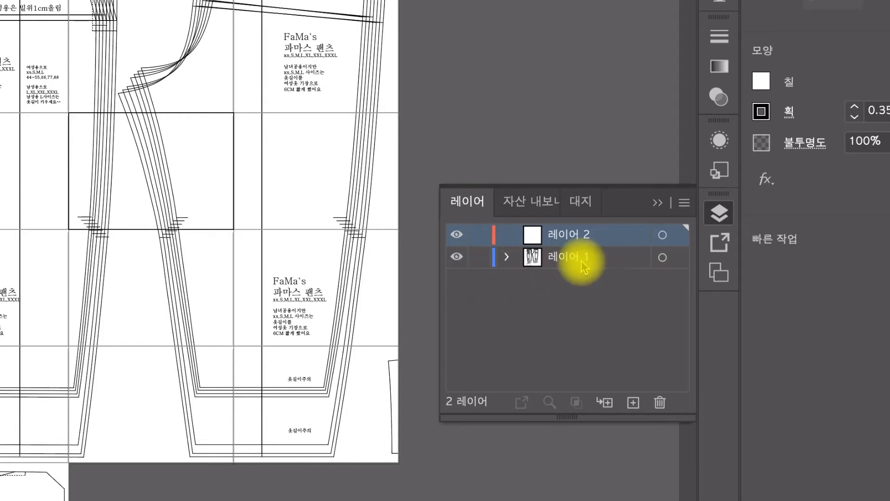
Lock the pattern layer 레이어 1, and hide it and show it again.
{"action": "left_click", "coordinate": [479, 258]}
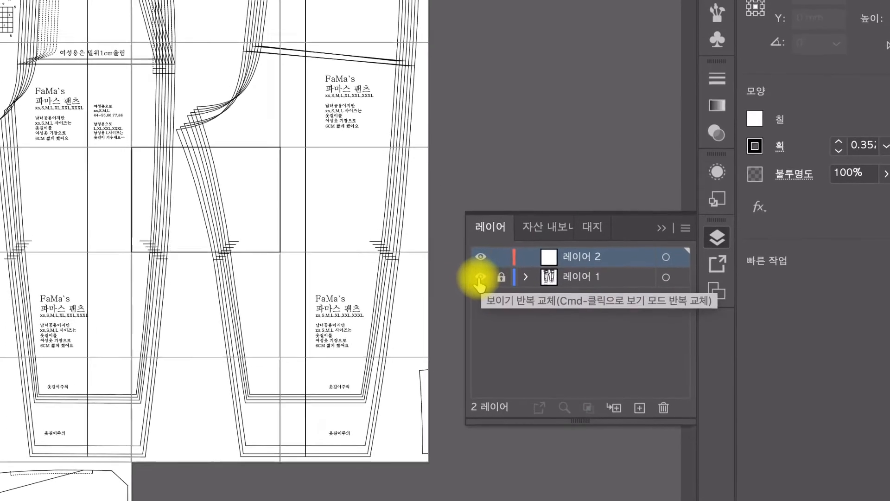
{"action": "left_click", "coordinate": [468, 267]}
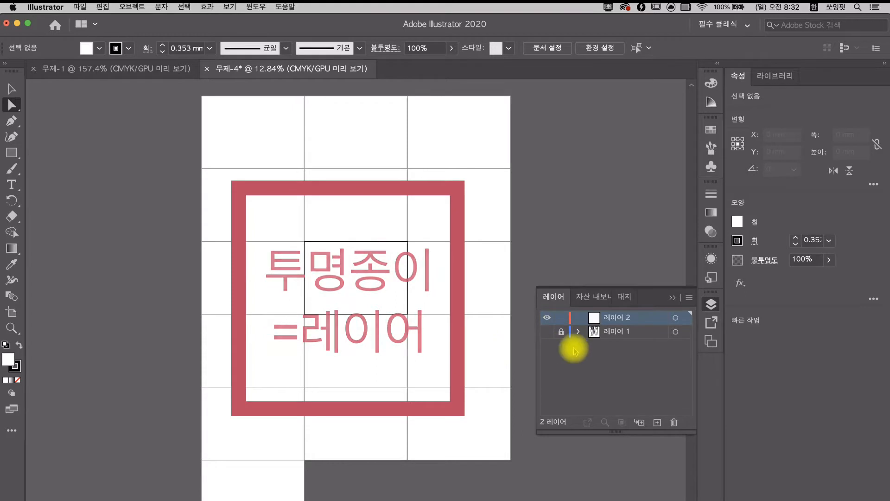
{"action": "left_click", "coordinate": [547, 331]}
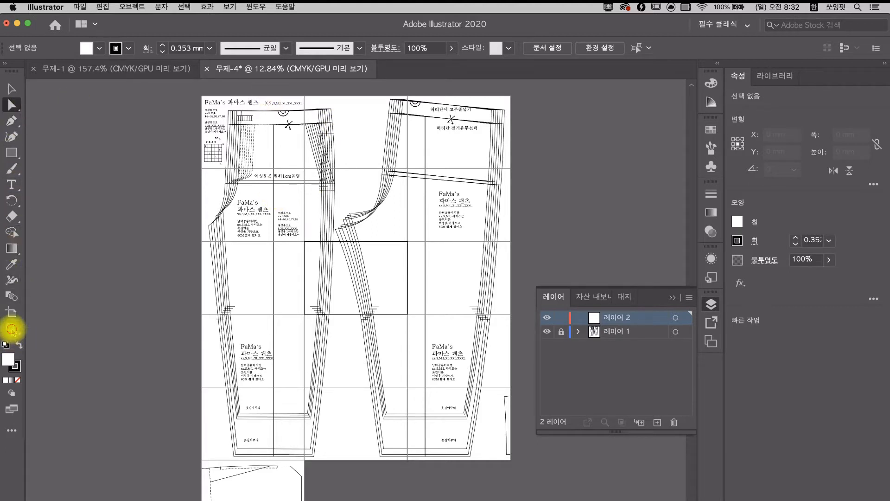
Try tracing the front piece's vertical center line on 레이어 2 with the Pen tool from the waist seam, and undo it.
{"action": "left_click", "coordinate": [11, 330]}
{"action": "left_click_drag", "start_coordinate": [329, 155], "coordinate": [370, 235]}
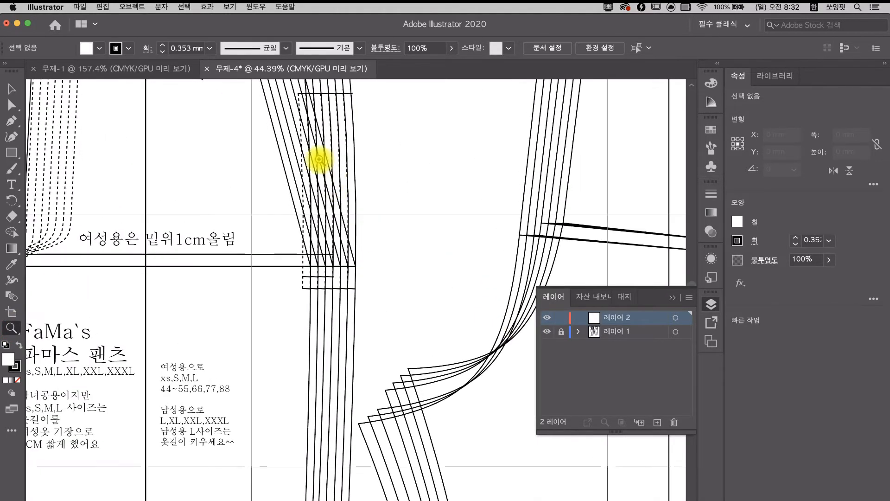
{"action": "left_click_drag", "start_coordinate": [294, 119], "coordinate": [369, 256]}
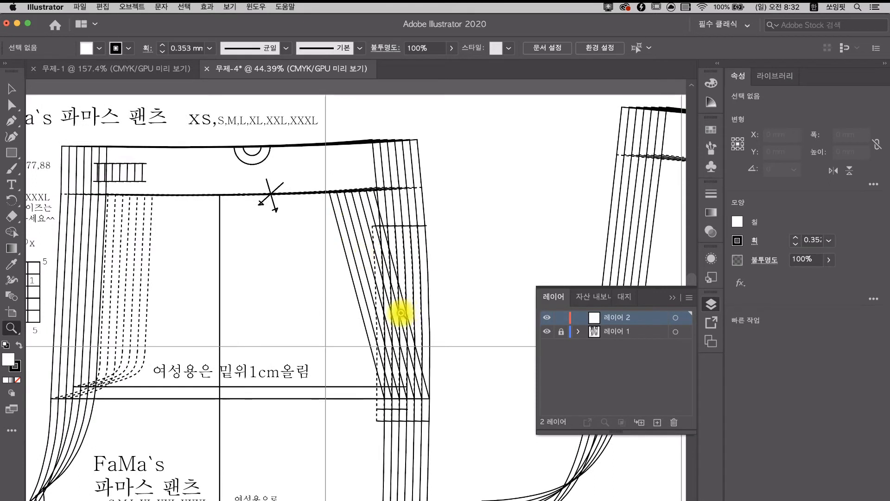
{"action": "left_click", "coordinate": [561, 331]}
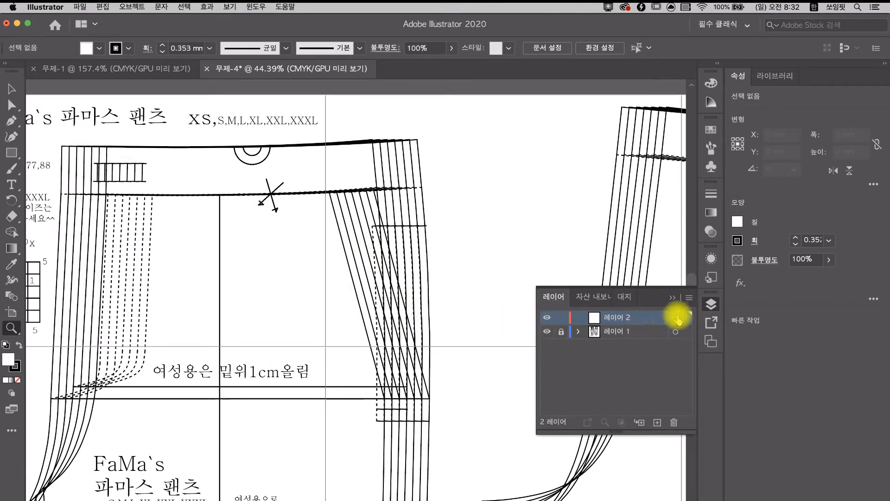
{"action": "left_click", "coordinate": [12, 123]}
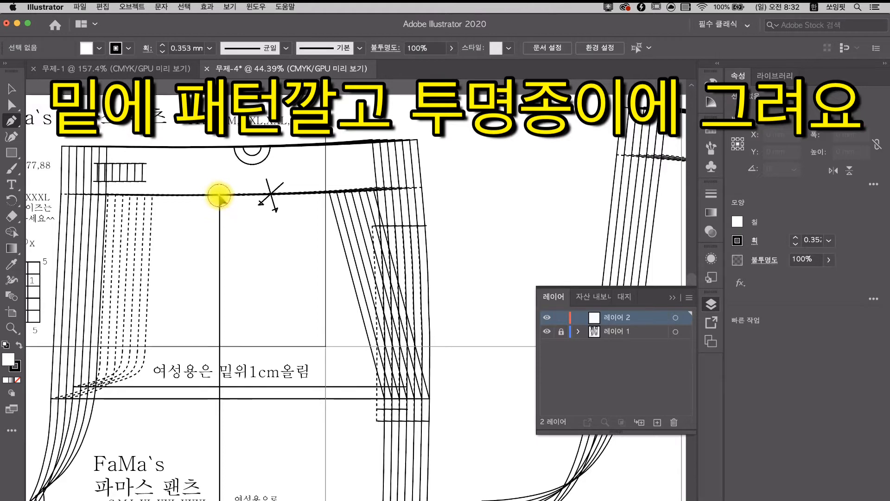
{"action": "left_click", "coordinate": [219, 195]}
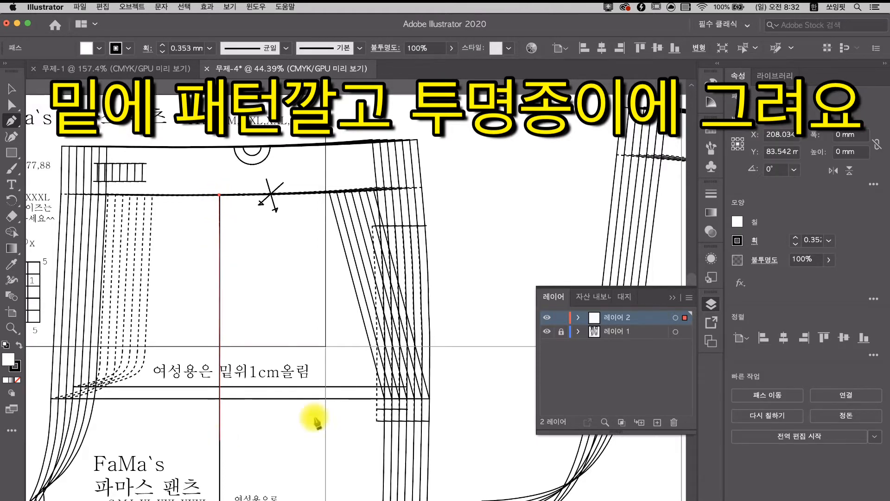
{"action": "left_click", "coordinate": [220, 452]}
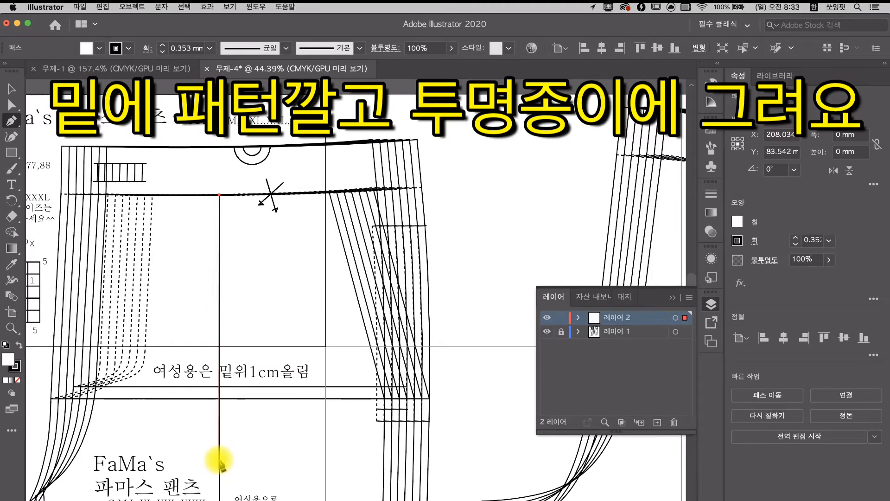
{"action": "key", "text": "super+z"}
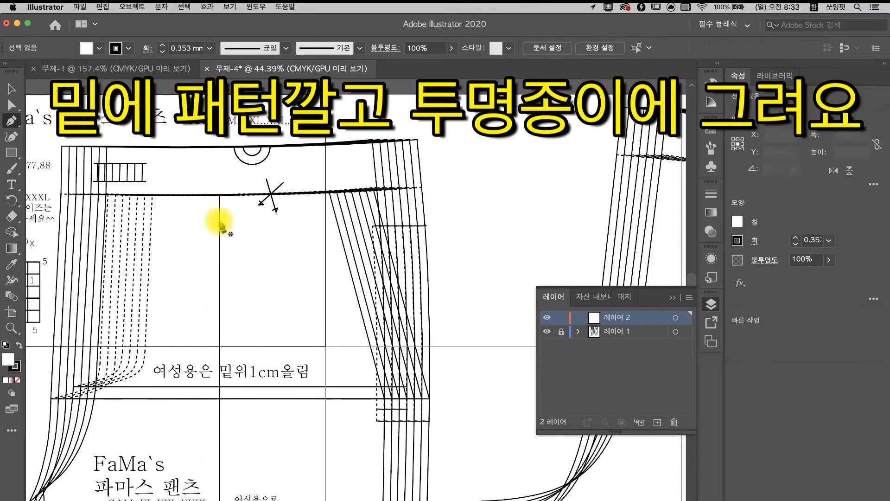
Start a pocket outline on 레이어 2 with the Pen tool from the waist seam down and across to the front's side seam, with no fill.
{"action": "left_click", "coordinate": [202, 195]}
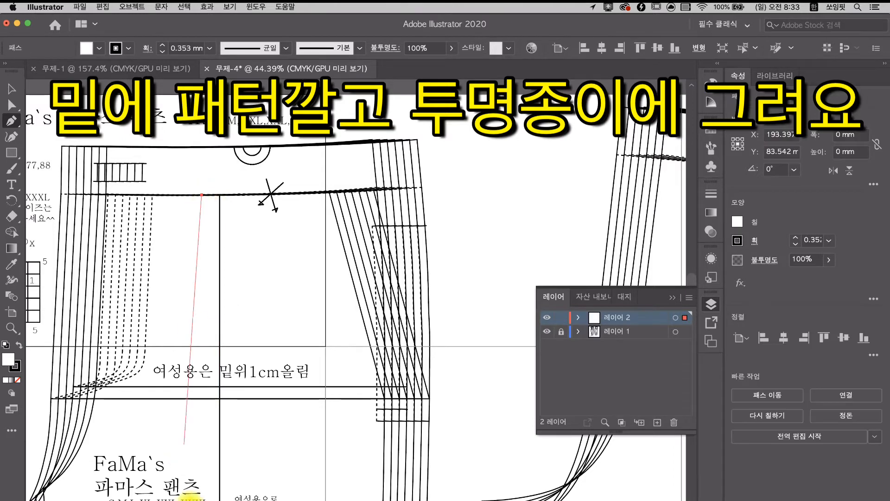
{"action": "left_click", "coordinate": [201, 442]}
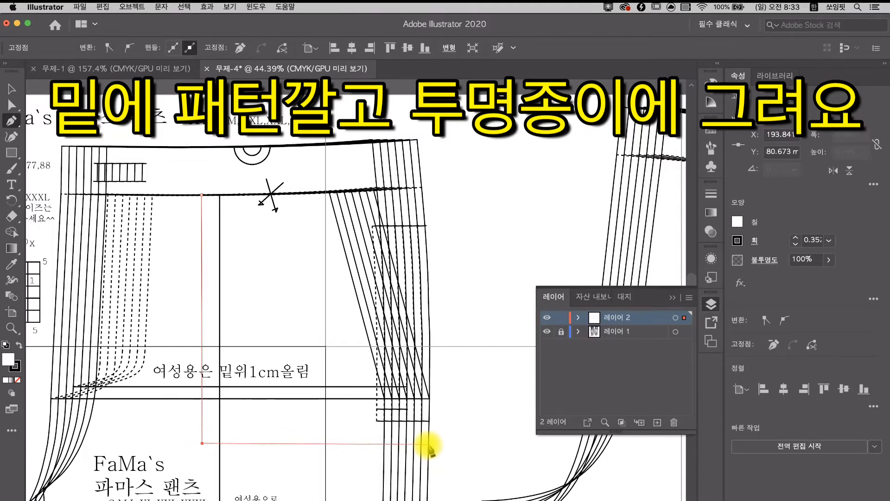
{"action": "left_click", "coordinate": [427, 443]}
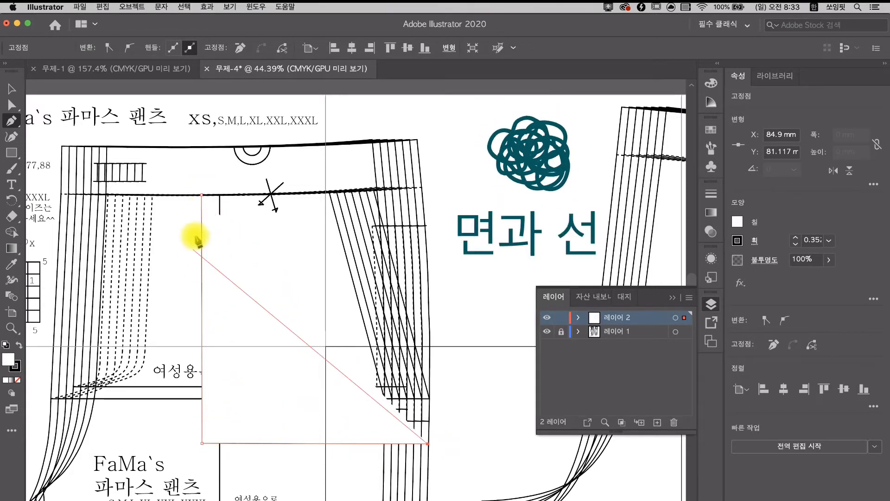
{"action": "left_click", "coordinate": [18, 382]}
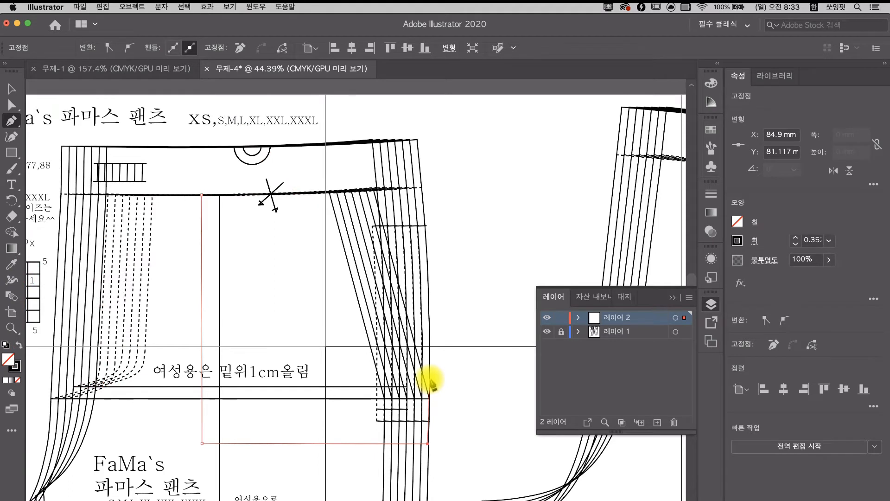
Trace up the curved side seam and back along the waist seam to close the pocket outline at about 190 × 216 mm, and deselect it.
{"action": "left_click", "coordinate": [430, 378]}
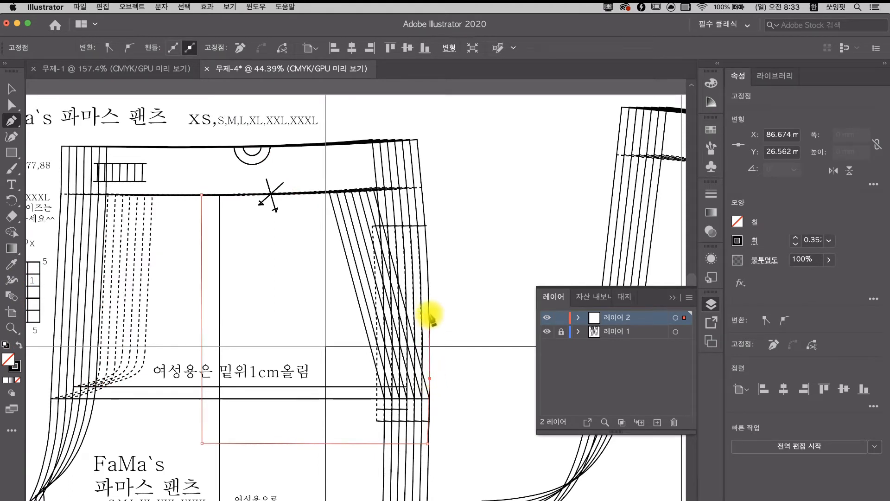
{"action": "left_click", "coordinate": [429, 314]}
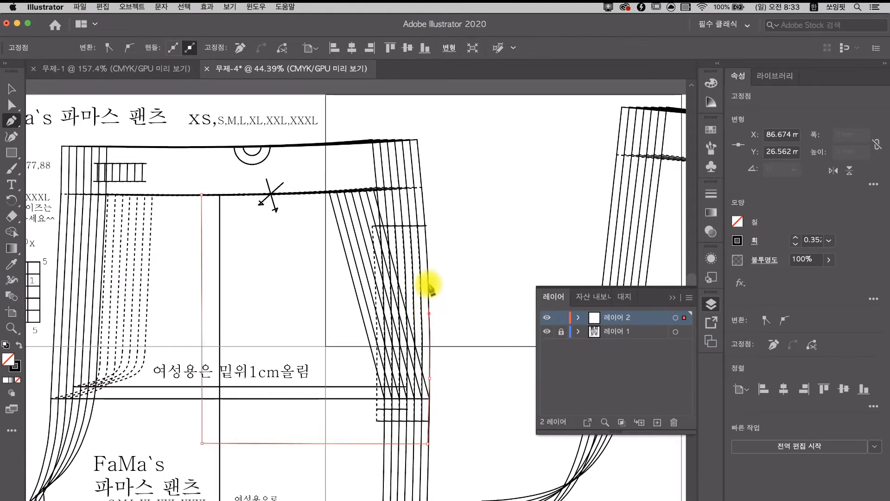
{"action": "left_click", "coordinate": [426, 231]}
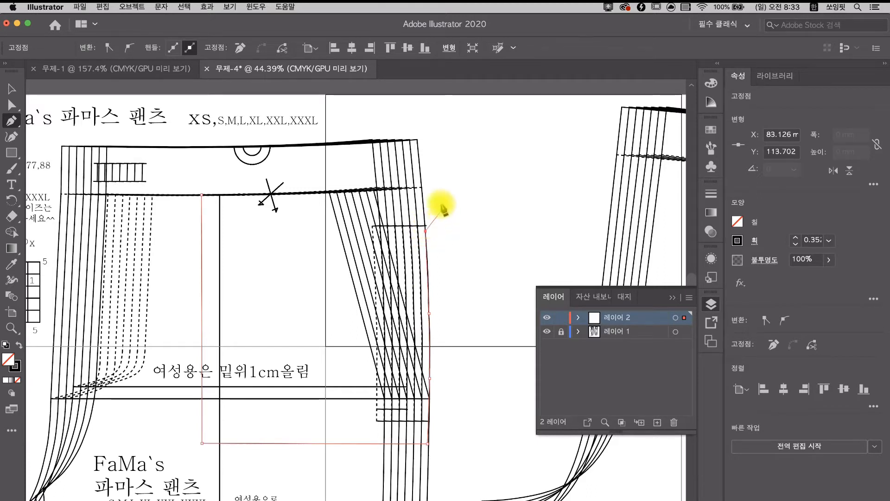
{"action": "left_click", "coordinate": [422, 186]}
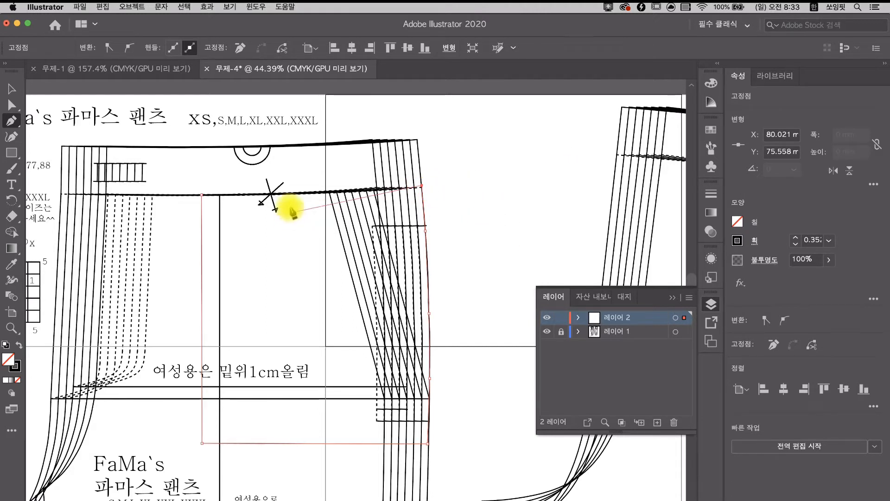
{"action": "left_click", "coordinate": [322, 192]}
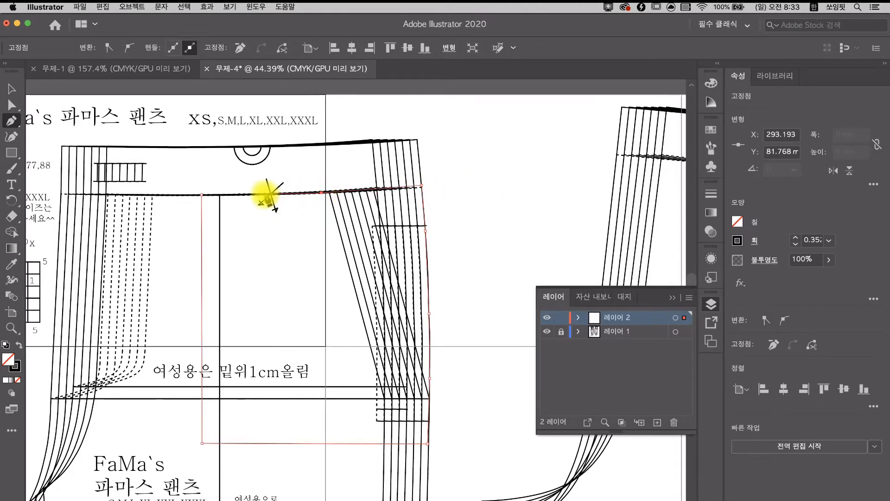
{"action": "left_click", "coordinate": [251, 195]}
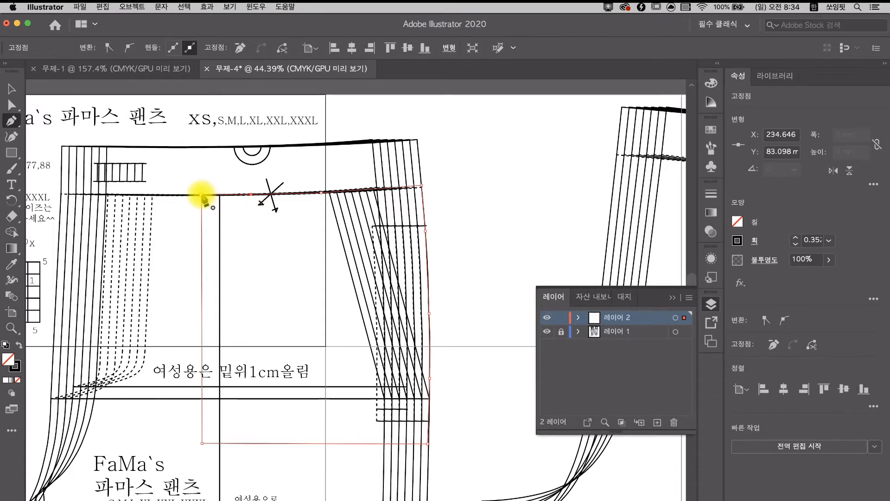
{"action": "left_click", "coordinate": [203, 196]}
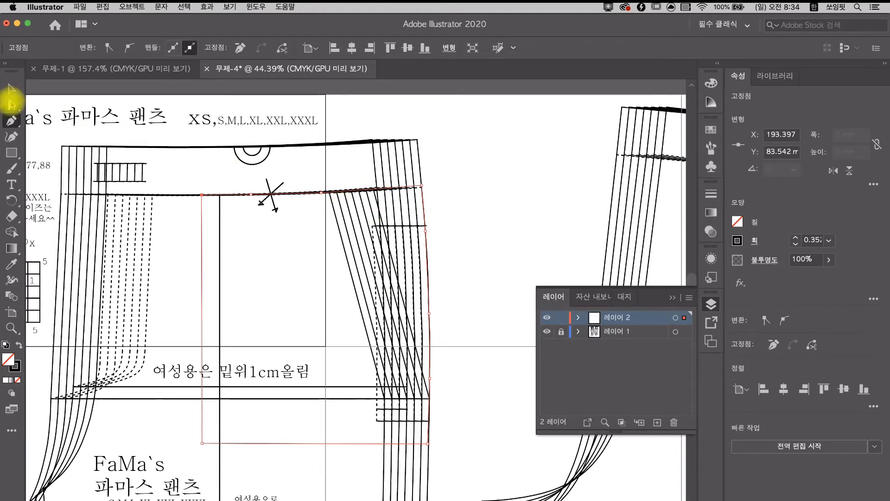
{"action": "left_click", "coordinate": [14, 105]}
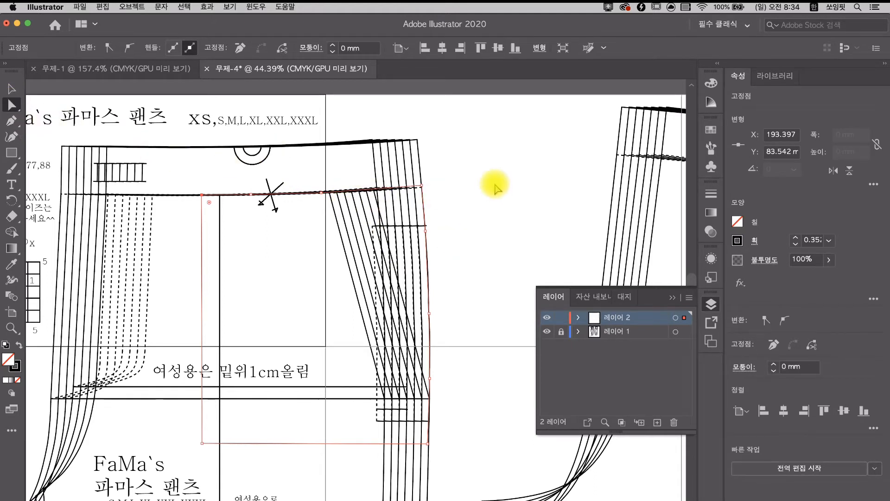
{"action": "left_click", "coordinate": [465, 176]}
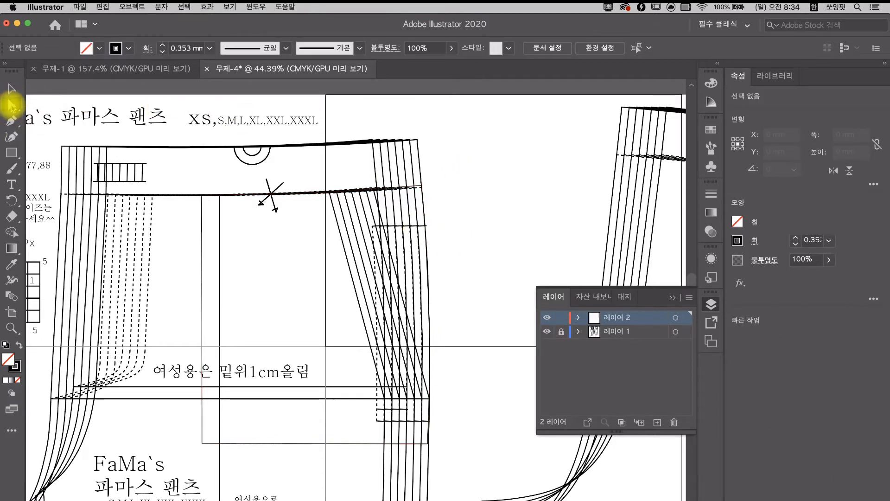
Trace the slanted pocket opening from the waist seam to the side seam, end it with a short horizontal mark, and deselect the path.
{"action": "left_click", "coordinate": [12, 122]}
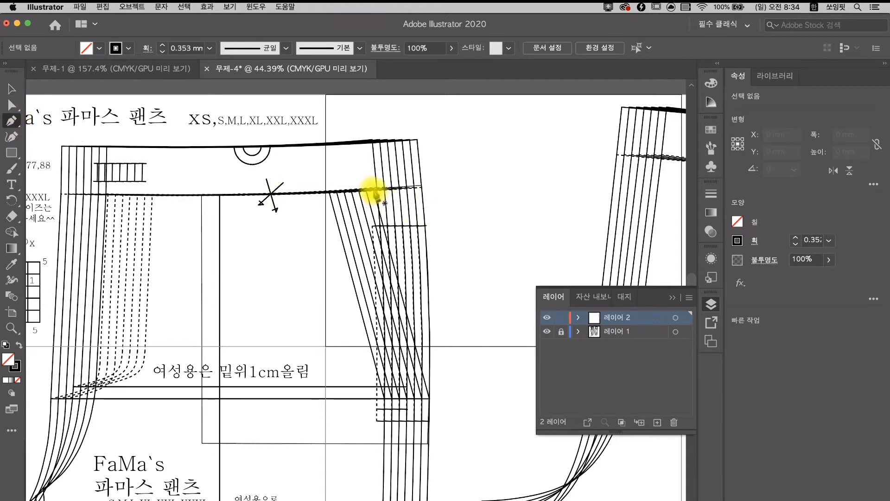
{"action": "left_click", "coordinate": [374, 190]}
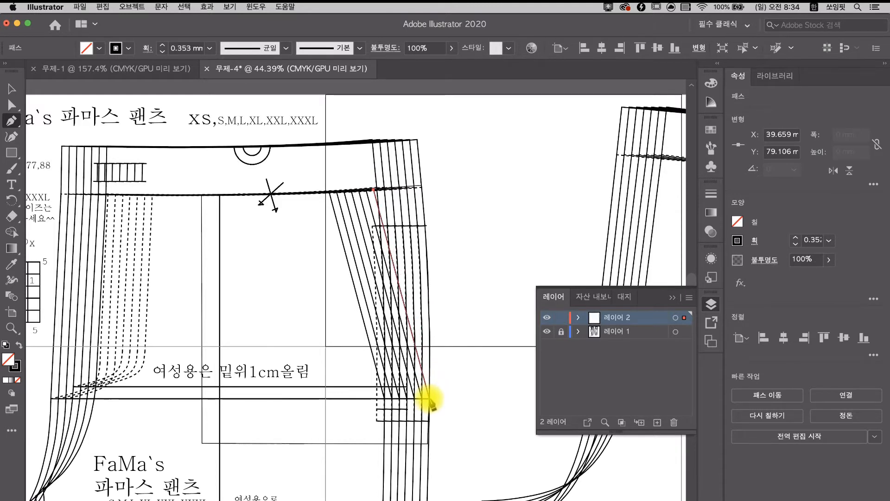
{"action": "left_click", "coordinate": [429, 398]}
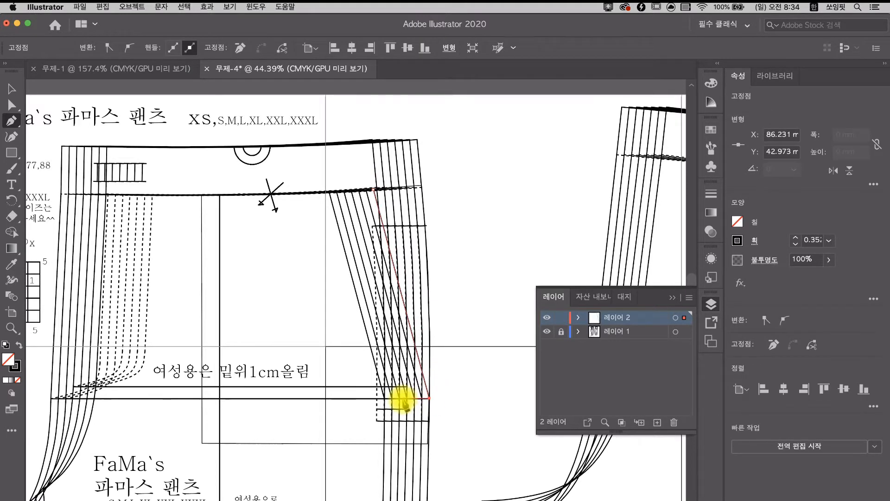
{"action": "left_click", "coordinate": [402, 398]}
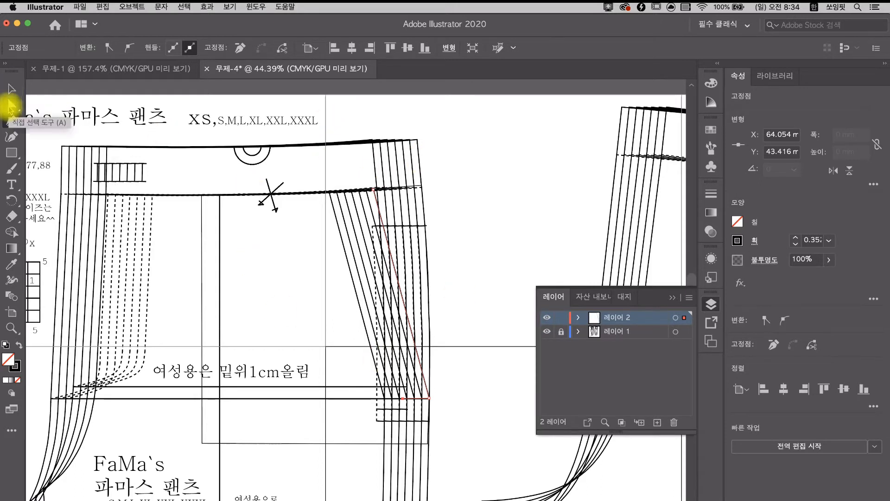
{"action": "left_click", "coordinate": [11, 105]}
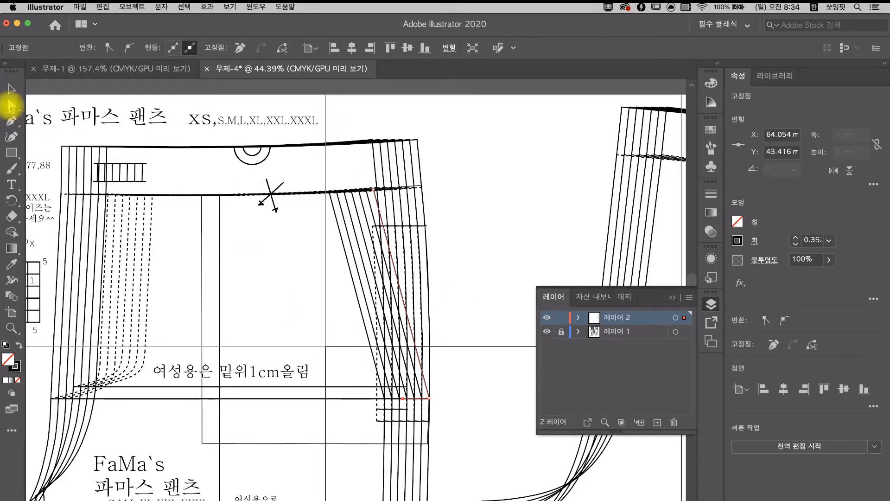
{"action": "left_click", "coordinate": [494, 231]}
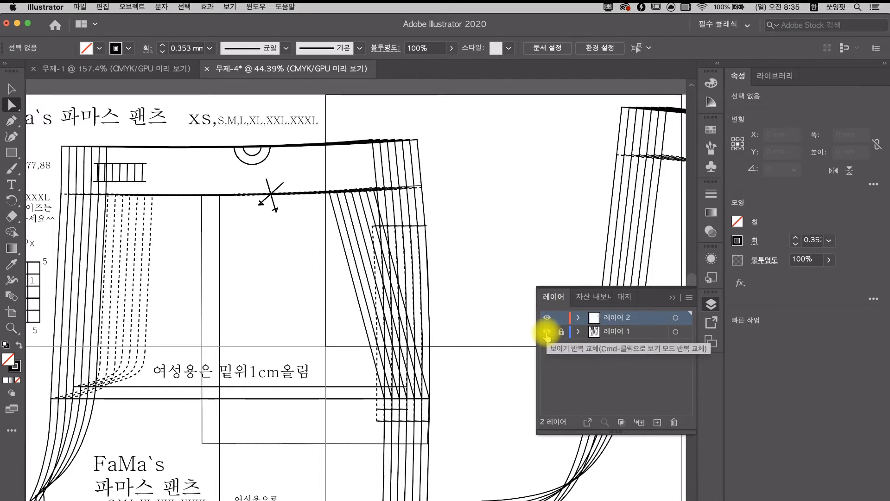
Hide the pattern layer 레이어 1 to view the traced pocket alone, and show the layer again.
{"action": "left_click", "coordinate": [548, 332]}
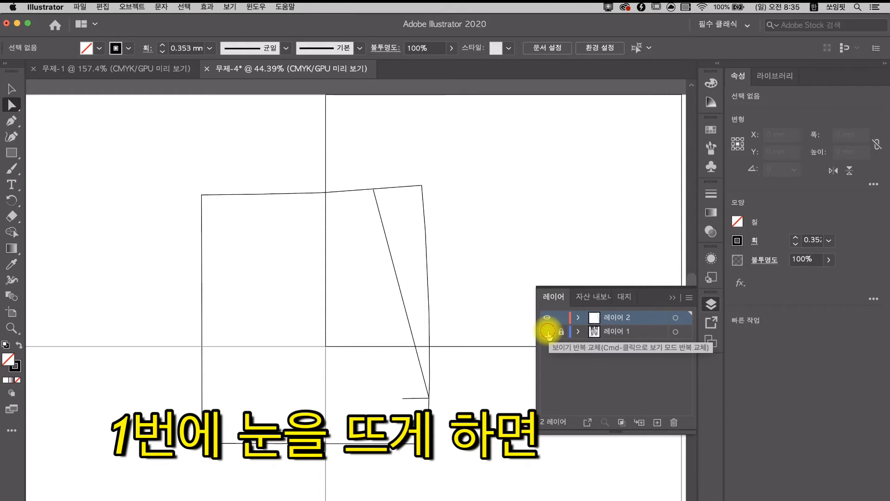
{"action": "left_click", "coordinate": [547, 331]}
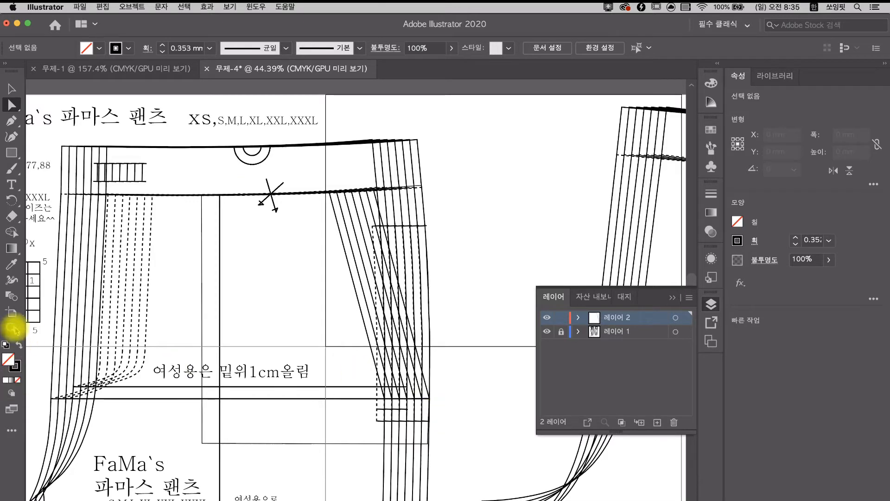
Hide 레이어 1, try moving the traced pocket paths up onto the first artboard, move them back, and show 레이어 1 again.
{"action": "left_click", "coordinate": [10, 328]}
{"action": "left_click", "coordinate": [415, 306], "text": "alt"}
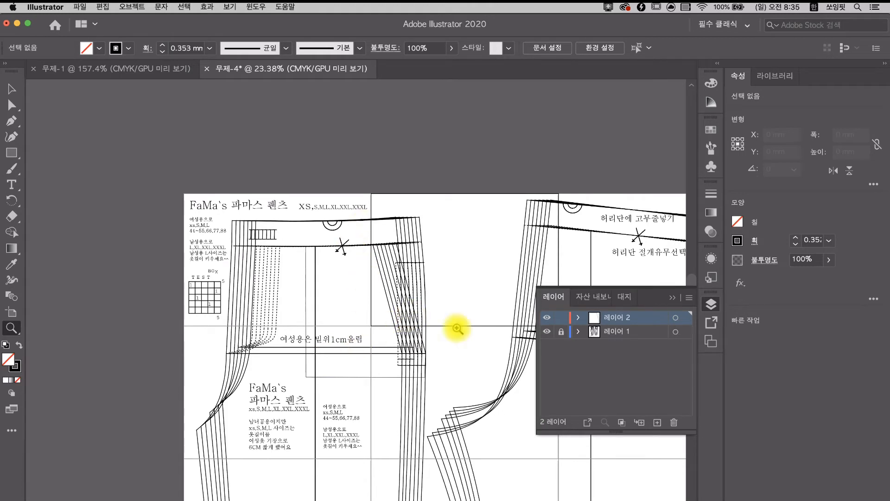
{"action": "left_click", "coordinate": [548, 331]}
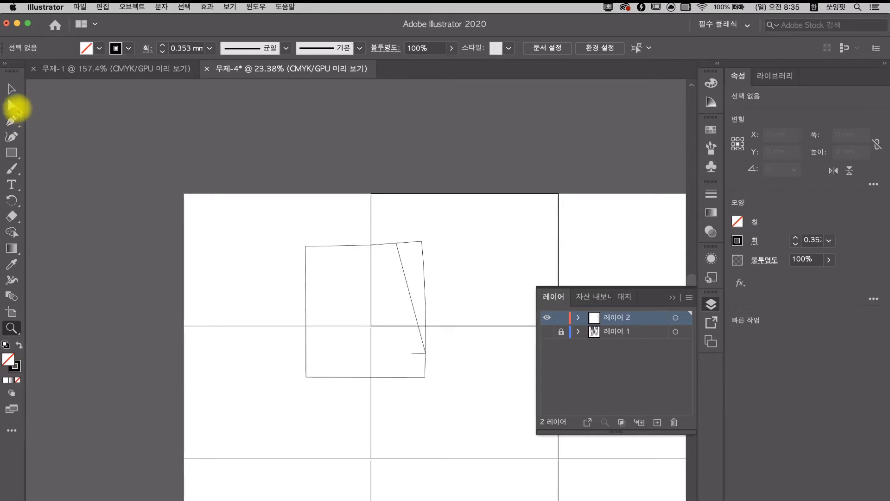
{"action": "left_click", "coordinate": [14, 106]}
{"action": "left_click_drag", "start_coordinate": [289, 417], "coordinate": [469, 219]}
{"action": "left_click_drag", "start_coordinate": [424, 378], "coordinate": [332, 331]}
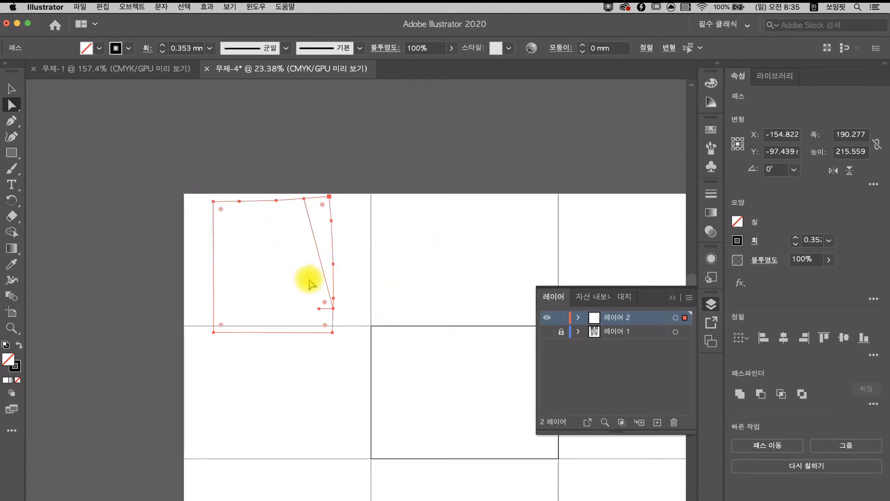
{"action": "left_click_drag", "start_coordinate": [331, 264], "coordinate": [424, 308]}
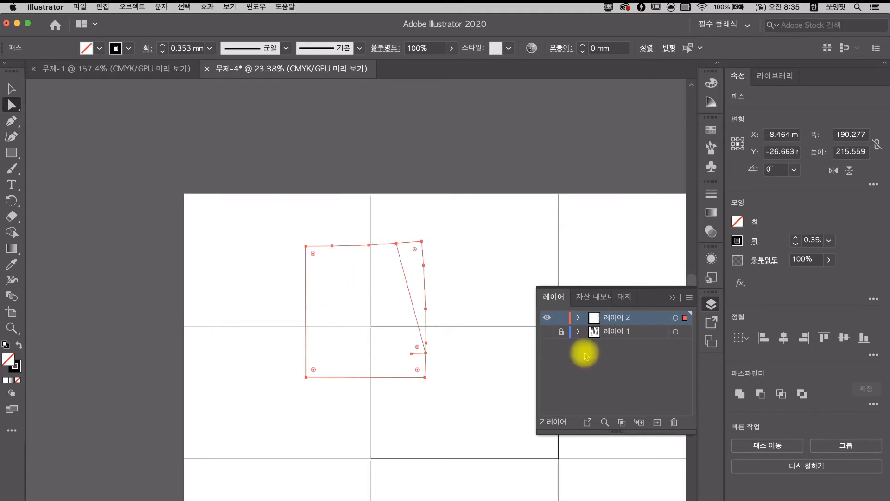
{"action": "left_click", "coordinate": [547, 331]}
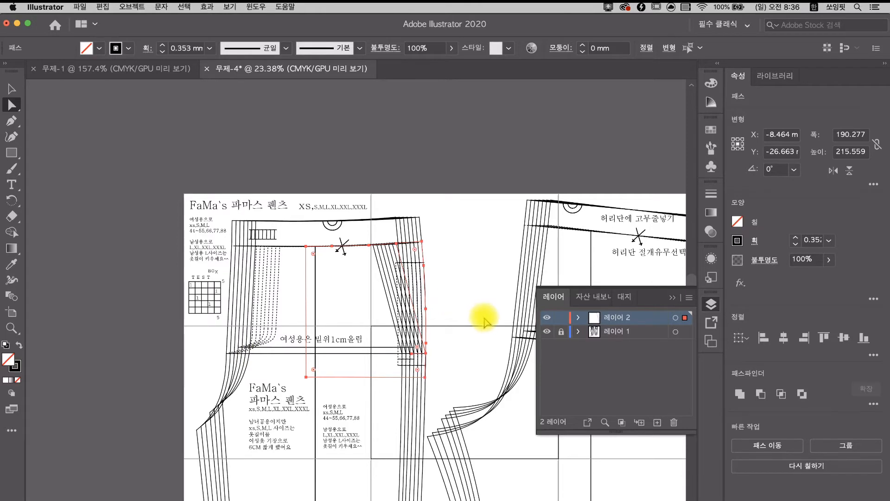
Select artboard 대지 3 and add a new 297 × 210 mm A4 artboard beside it in the empty area next to the pattern.
{"action": "scroll", "coordinate": [406, 299], "scroll_direction": "right", "scroll_amount": 5}
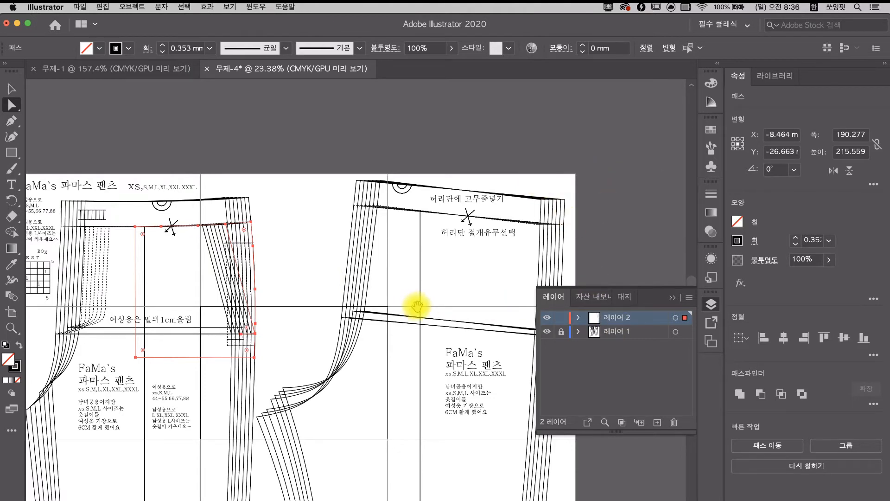
{"action": "left_click_drag", "start_coordinate": [417, 306], "coordinate": [352, 290]}
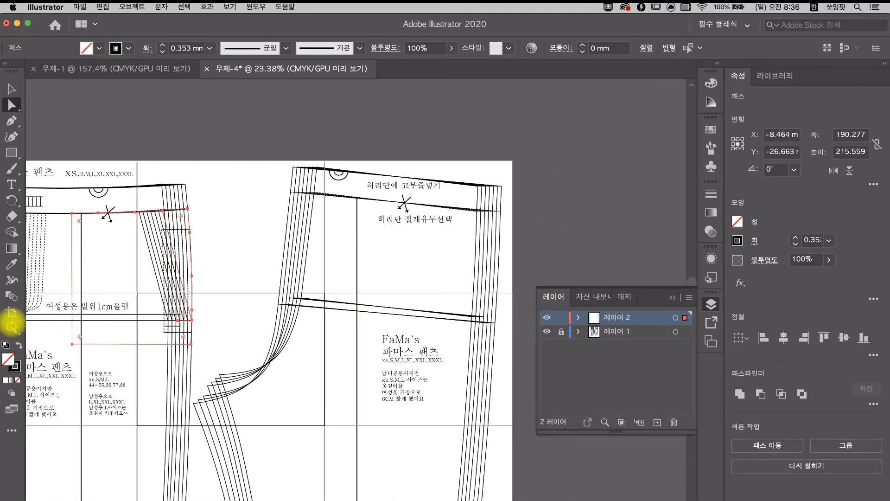
{"action": "left_click", "coordinate": [13, 328]}
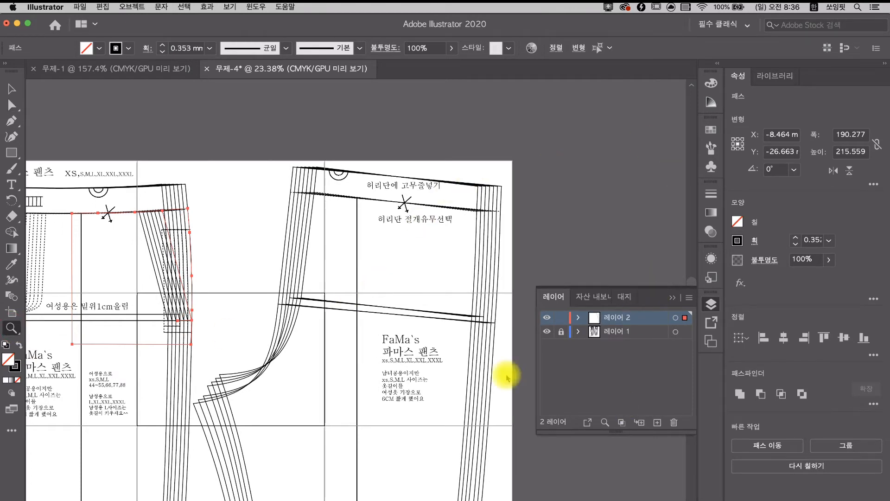
{"action": "left_click", "coordinate": [12, 313]}
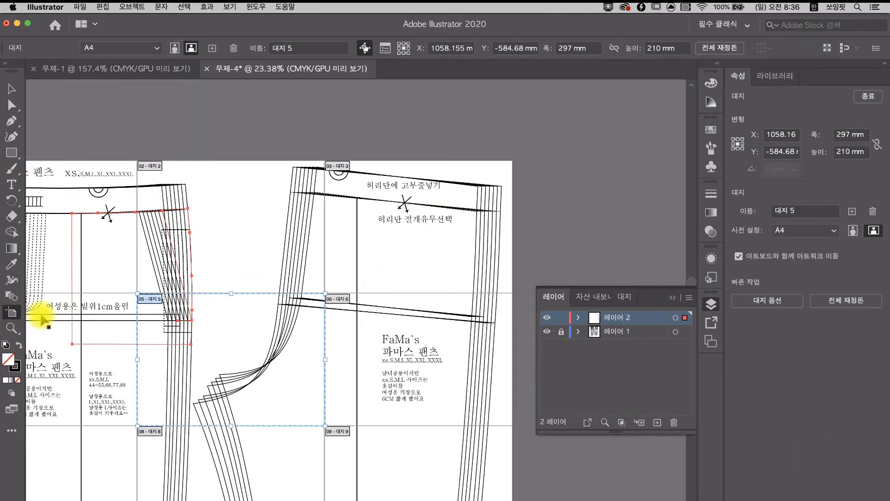
{"action": "left_click", "coordinate": [438, 246]}
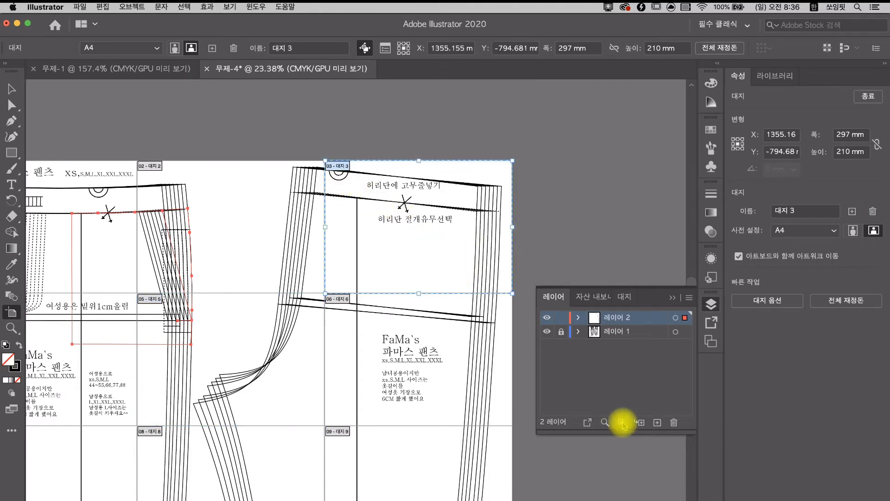
{"action": "left_click", "coordinate": [626, 299]}
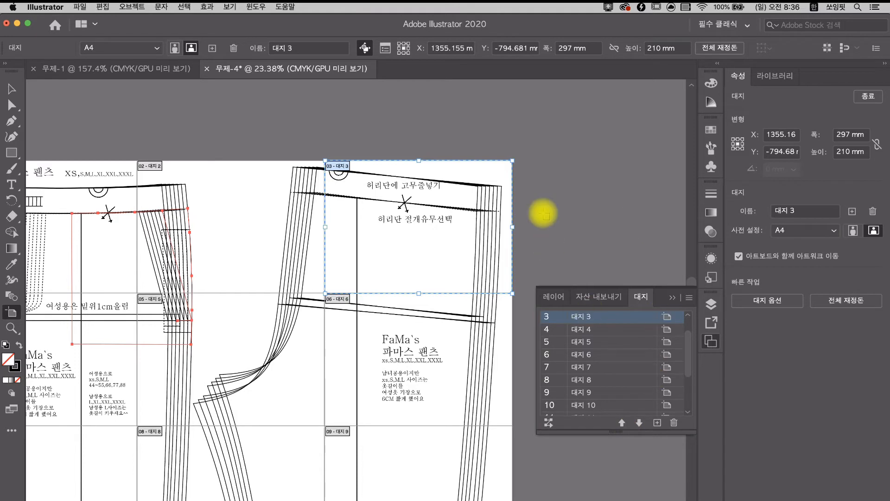
{"action": "left_click", "coordinate": [658, 423]}
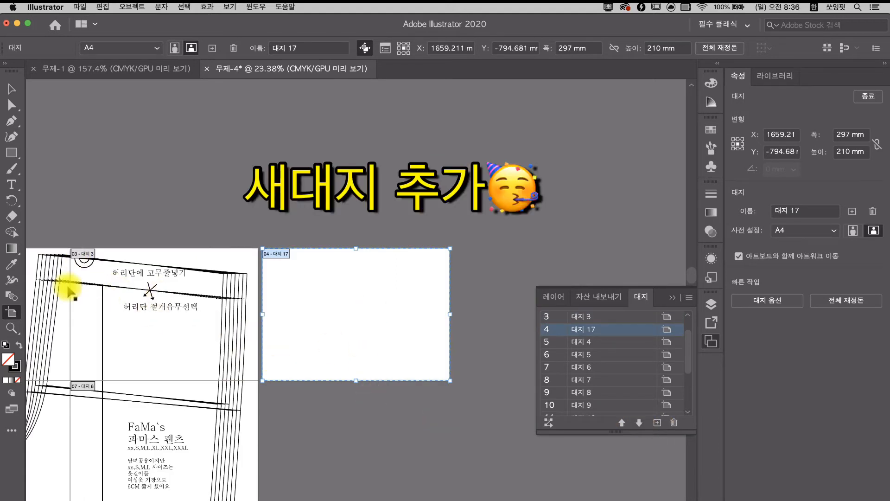
{"action": "left_click", "coordinate": [12, 329]}
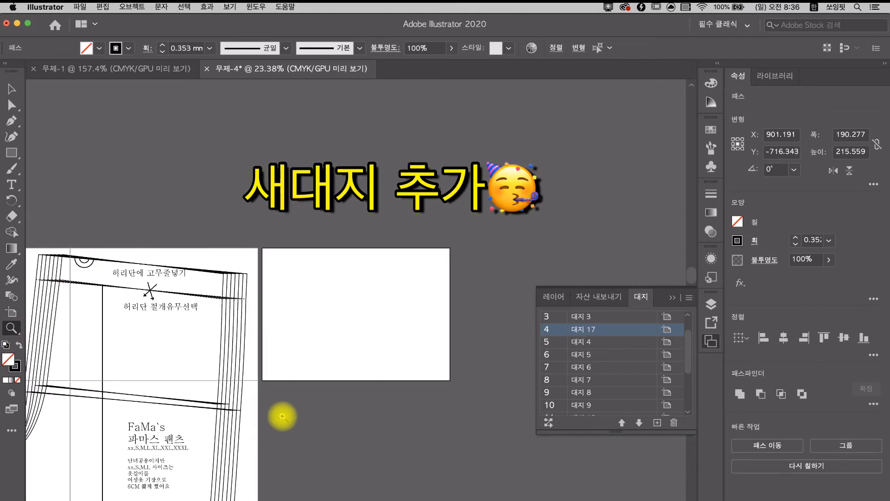
{"action": "left_click_drag", "start_coordinate": [283, 416], "coordinate": [497, 295]}
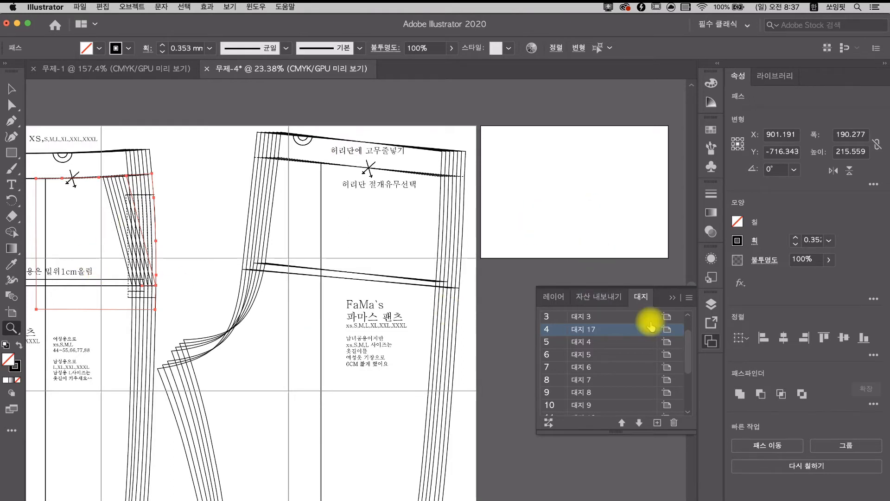
Change artboard 대지 17 to portrait orientation, 210 × 297 mm, in its artboard options.
{"action": "left_click", "coordinate": [690, 298]}
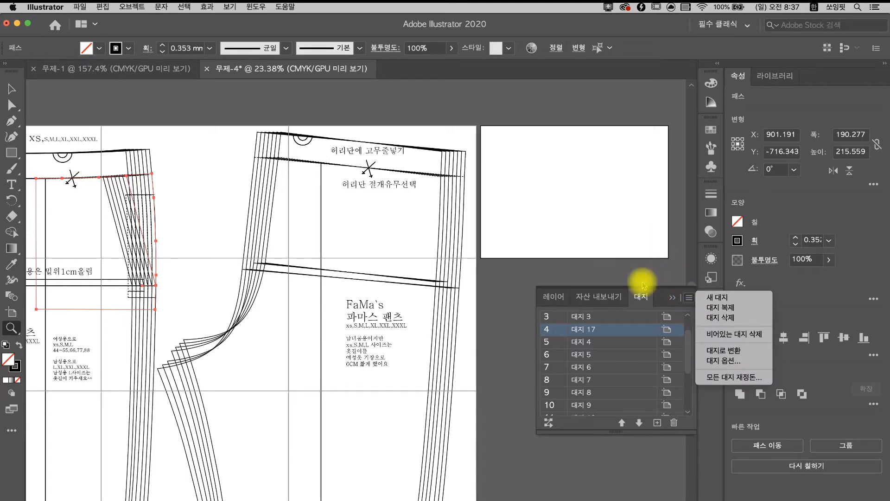
{"action": "left_click", "coordinate": [11, 312]}
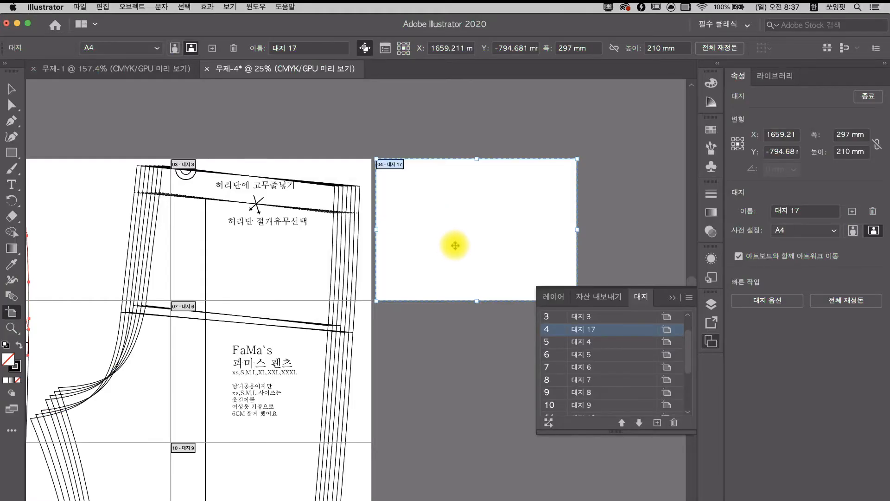
{"action": "left_click", "coordinate": [689, 301]}
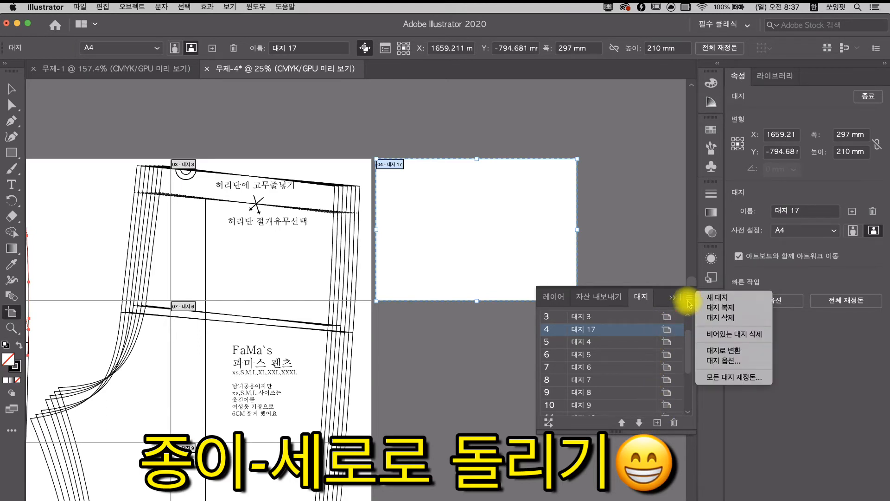
{"action": "left_click", "coordinate": [725, 363]}
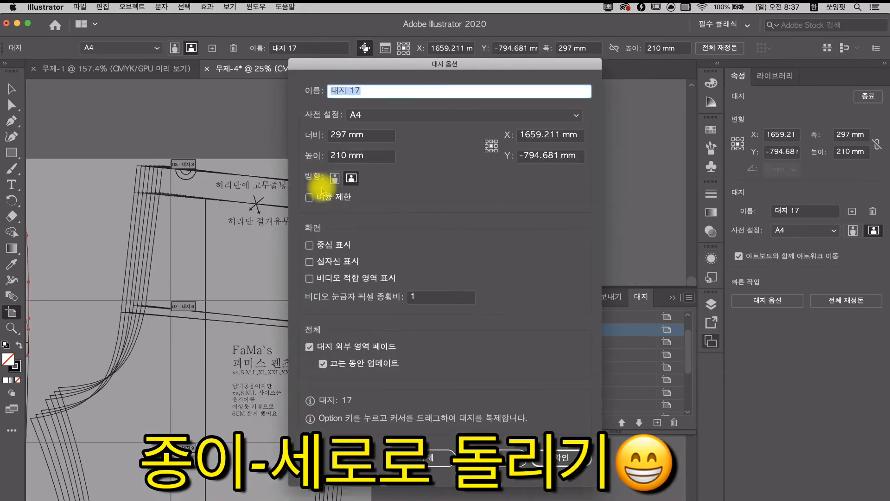
{"action": "left_click", "coordinate": [334, 178]}
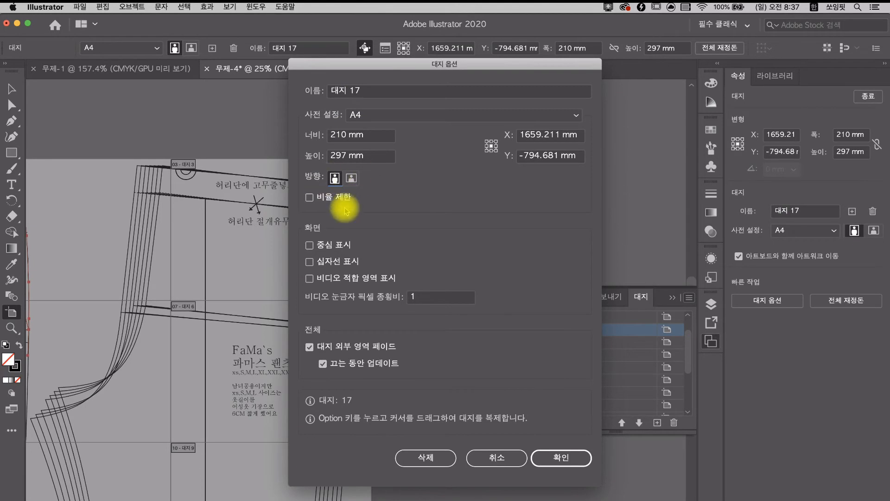
{"action": "left_click", "coordinate": [561, 456]}
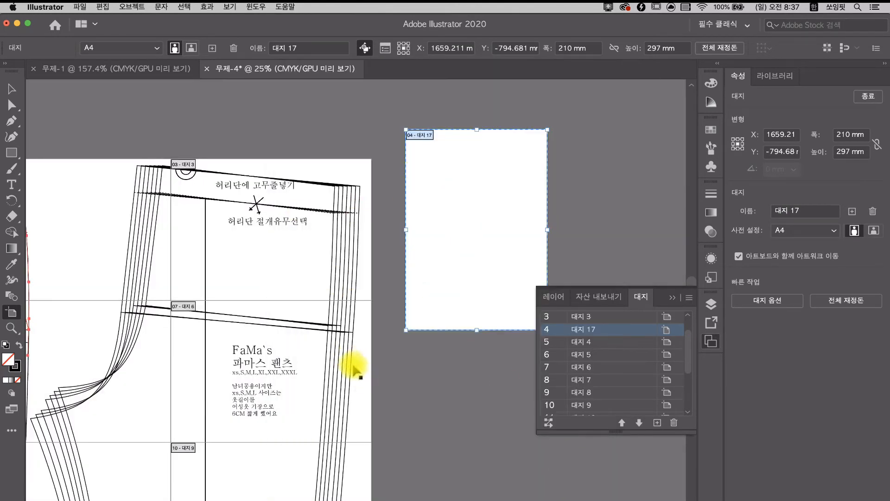
Move artboard 대지 17 slightly closer to the pattern sheets and leave artboard editing.
{"action": "left_click_drag", "start_coordinate": [375, 365], "coordinate": [483, 353]}
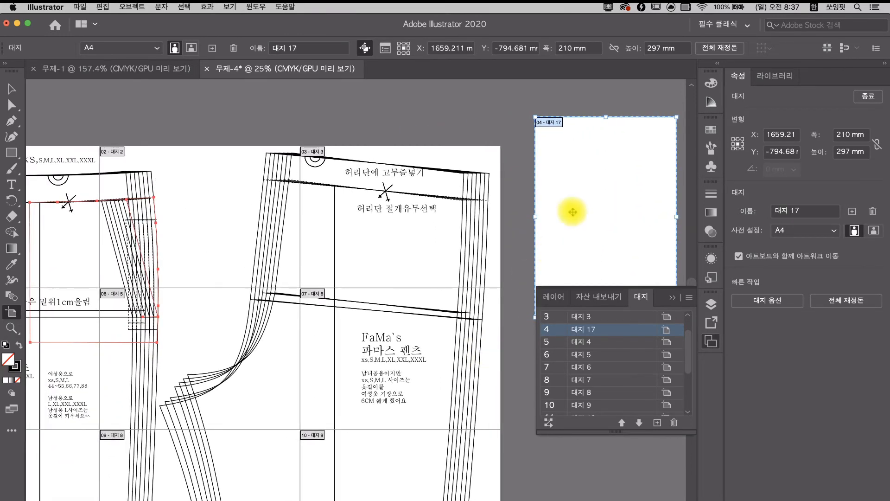
{"action": "left_click_drag", "start_coordinate": [573, 212], "coordinate": [550, 210]}
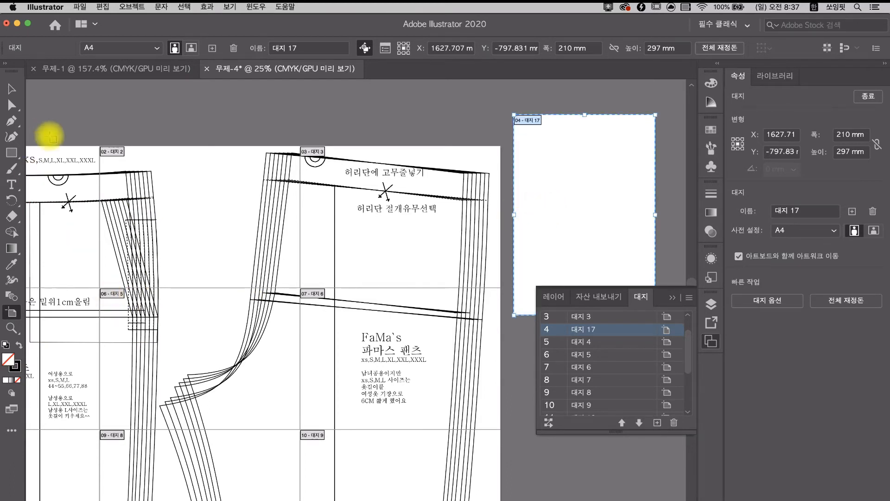
{"action": "left_click", "coordinate": [11, 105]}
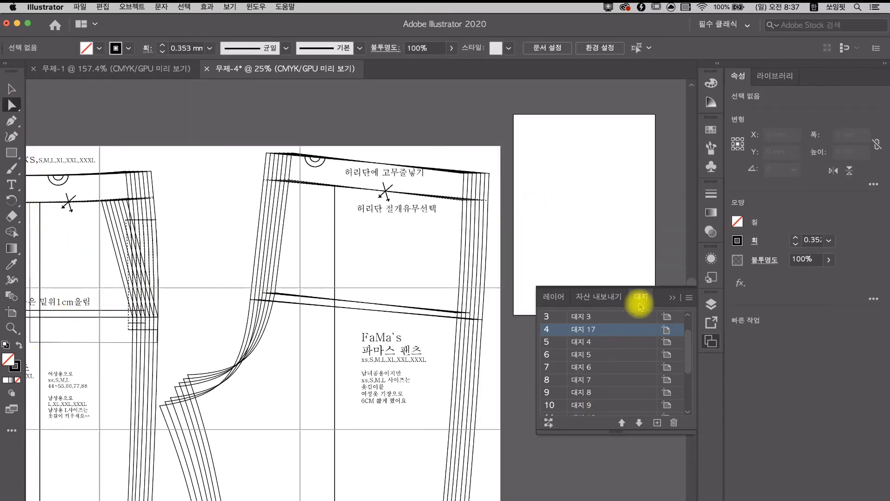
Try moving a pattern page with 레이어 1 unlocked, undo the move, relock the layer and make 레이어 2 active.
{"action": "left_click", "coordinate": [555, 297]}
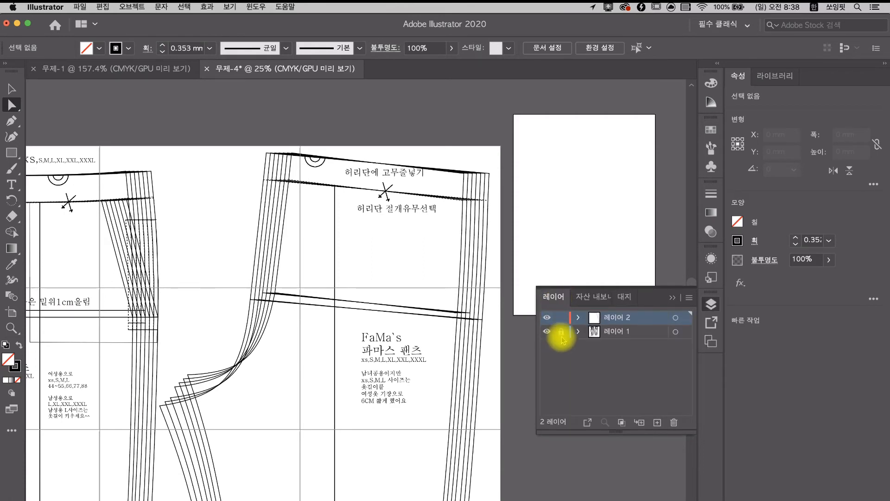
{"action": "left_click", "coordinate": [561, 333]}
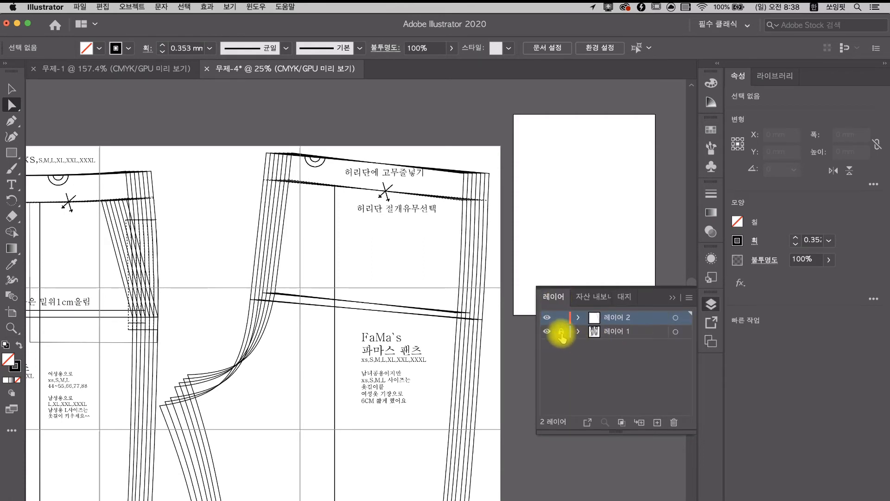
{"action": "left_click", "coordinate": [561, 333]}
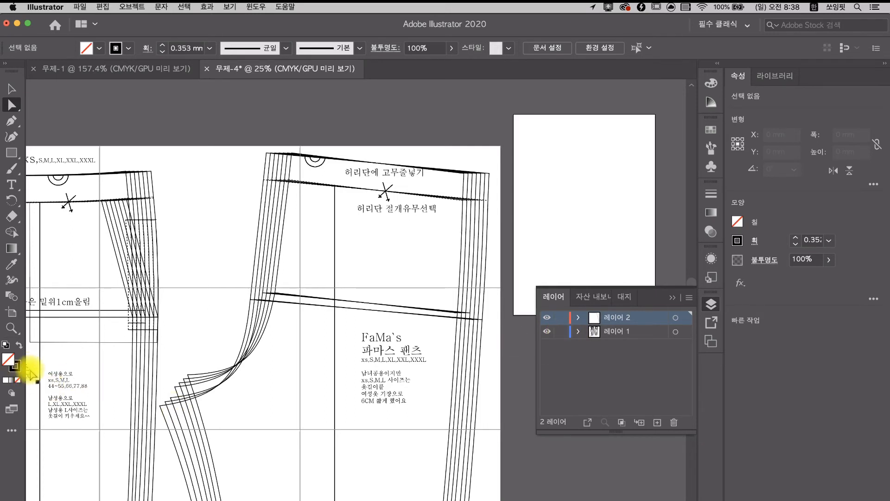
{"action": "left_click_drag", "start_coordinate": [169, 392], "coordinate": [76, 218]}
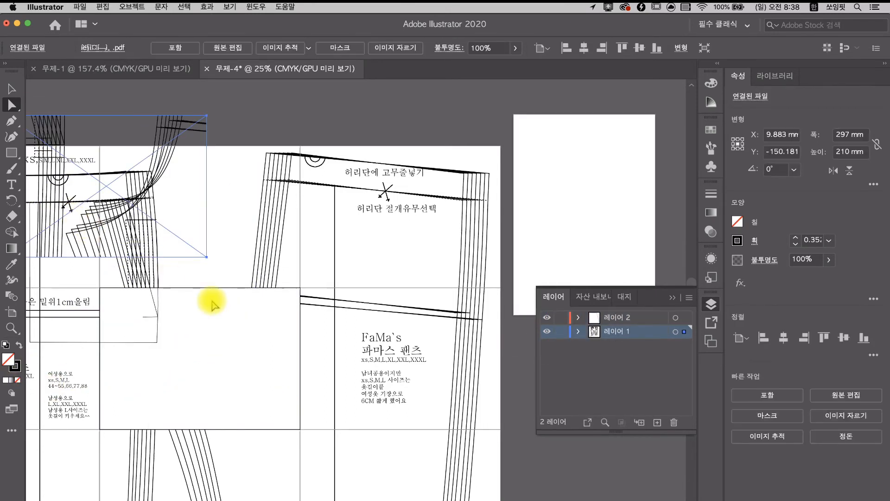
{"action": "key", "text": "super+z"}
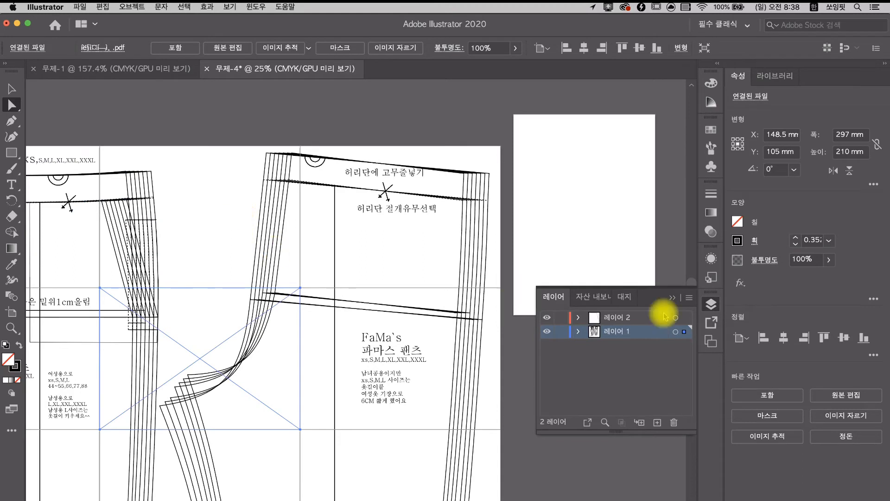
{"action": "left_click", "coordinate": [562, 332]}
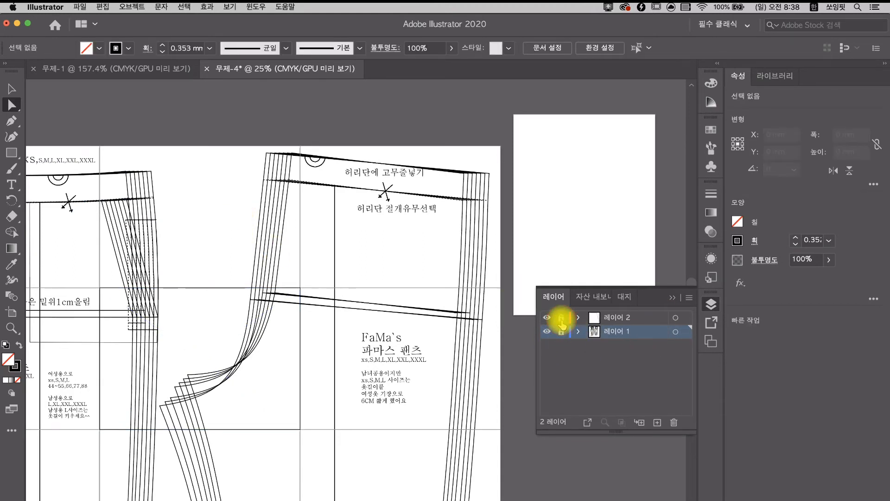
{"action": "left_click", "coordinate": [655, 317]}
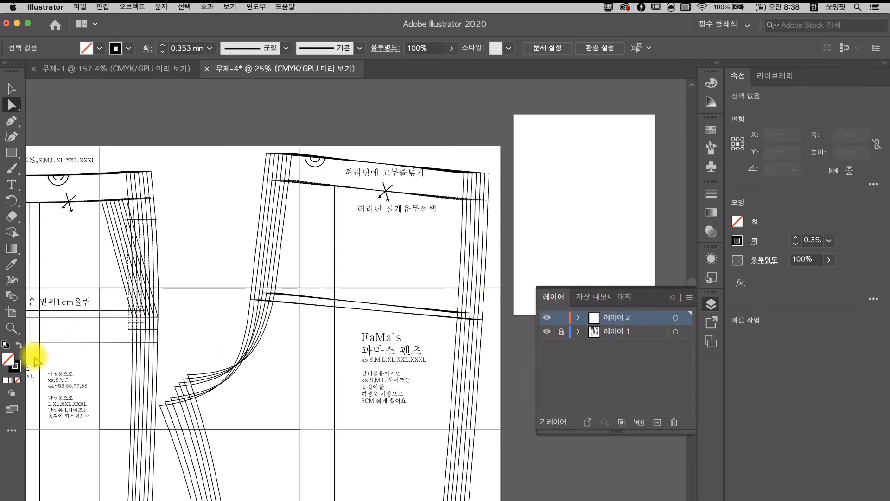
Move the traced pocket from the front pants pattern onto the portrait artboard 대지 17 and deselect it.
{"action": "scroll", "coordinate": [93, 192], "scroll_direction": "left", "scroll_amount": 3}
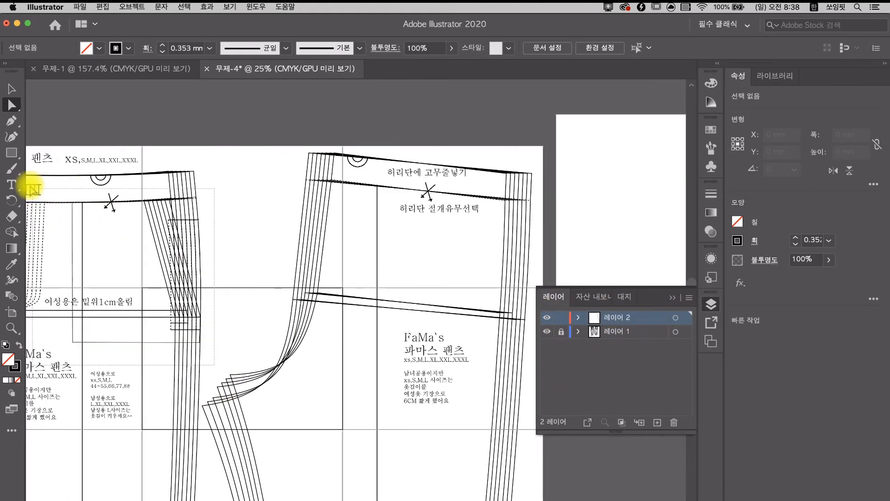
{"action": "left_click", "coordinate": [93, 188]}
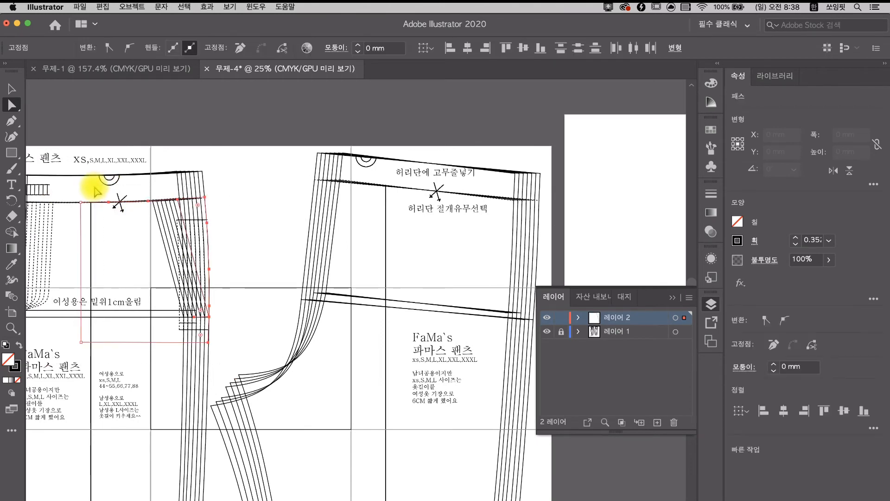
{"action": "scroll", "coordinate": [209, 318], "scroll_direction": "right", "scroll_amount": 2}
{"action": "scroll", "coordinate": [209, 318], "scroll_direction": "right", "scroll_amount": 3}
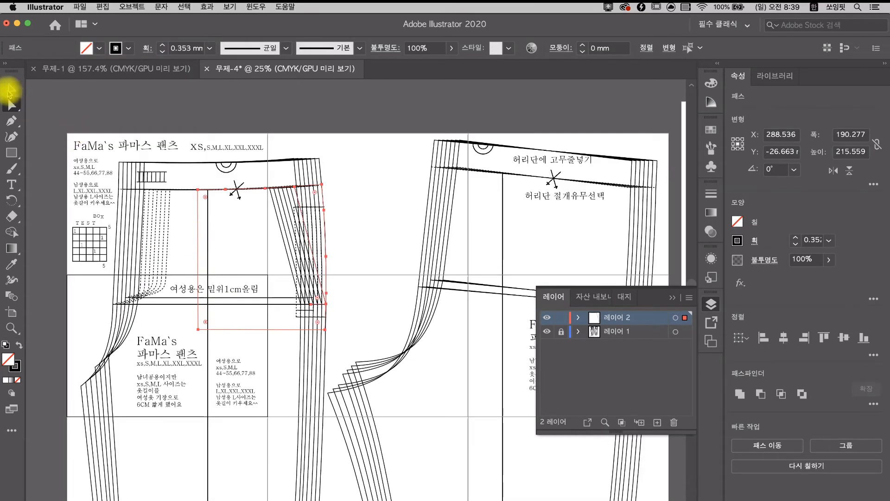
{"action": "left_click", "coordinate": [10, 89]}
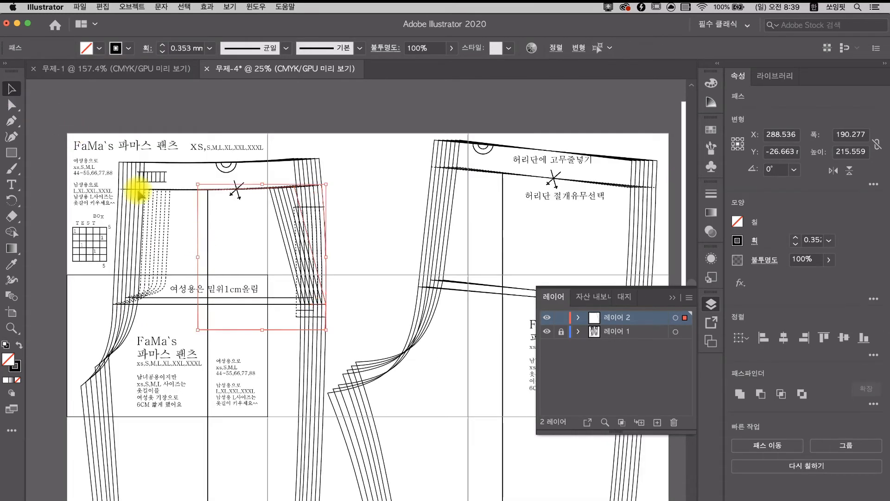
{"action": "left_click_drag", "start_coordinate": [234, 329], "coordinate": [521, 238]}
{"action": "scroll", "coordinate": [521, 283], "scroll_direction": "right", "scroll_amount": 10}
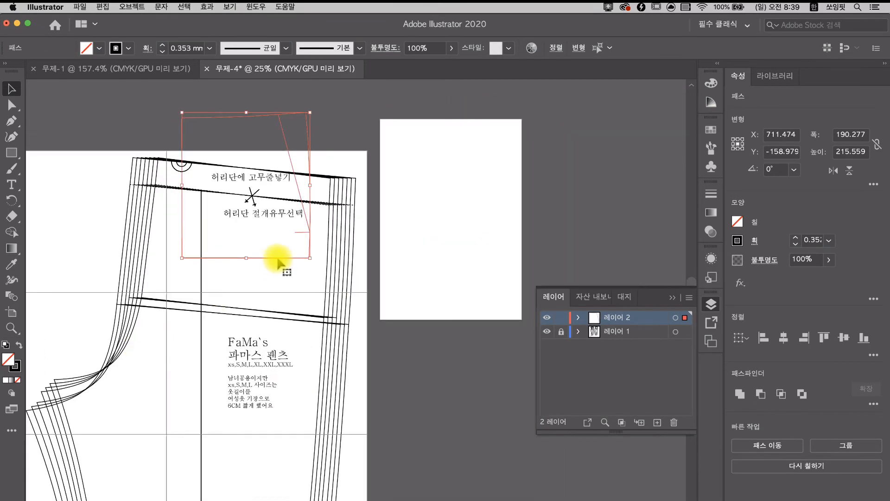
{"action": "left_click_drag", "start_coordinate": [295, 273], "coordinate": [486, 288]}
{"action": "left_click", "coordinate": [457, 343]}
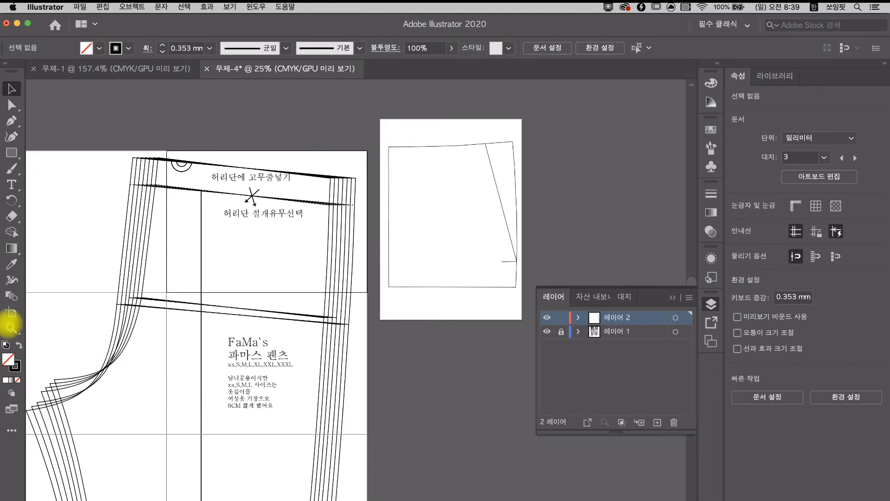
Try enlarging artboard 대지 17 from its upper-right corner, undo the resize, and leave artboard editing.
{"action": "left_click", "coordinate": [10, 327]}
{"action": "left_click_drag", "start_coordinate": [313, 354], "coordinate": [342, 330]}
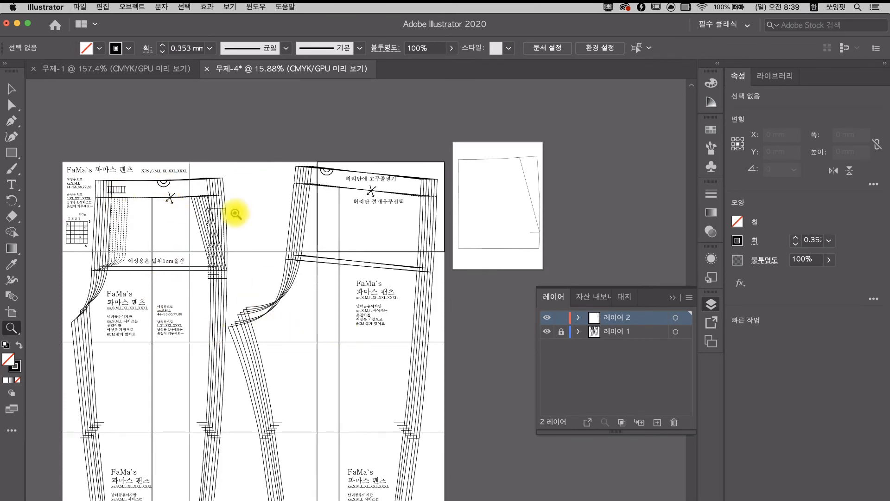
{"action": "left_click", "coordinate": [11, 105]}
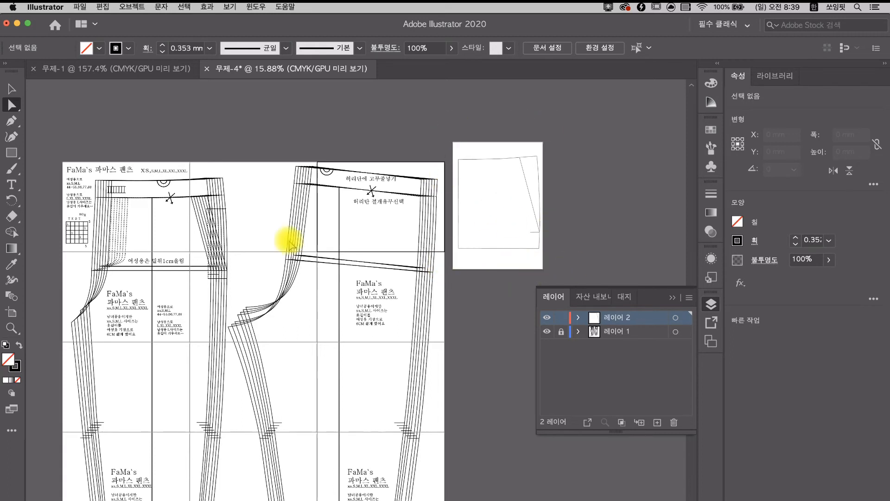
{"action": "left_click", "coordinate": [12, 312]}
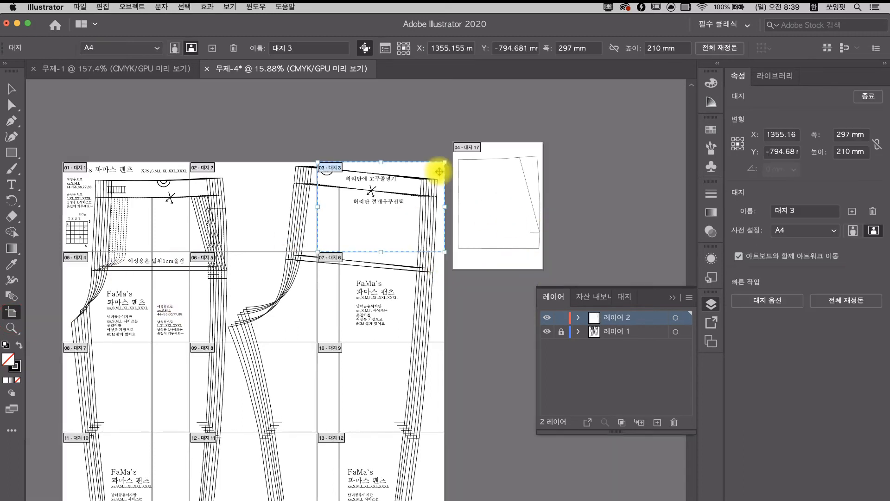
{"action": "left_click", "coordinate": [539, 153]}
{"action": "left_click_drag", "start_coordinate": [544, 141], "coordinate": [583, 152]}
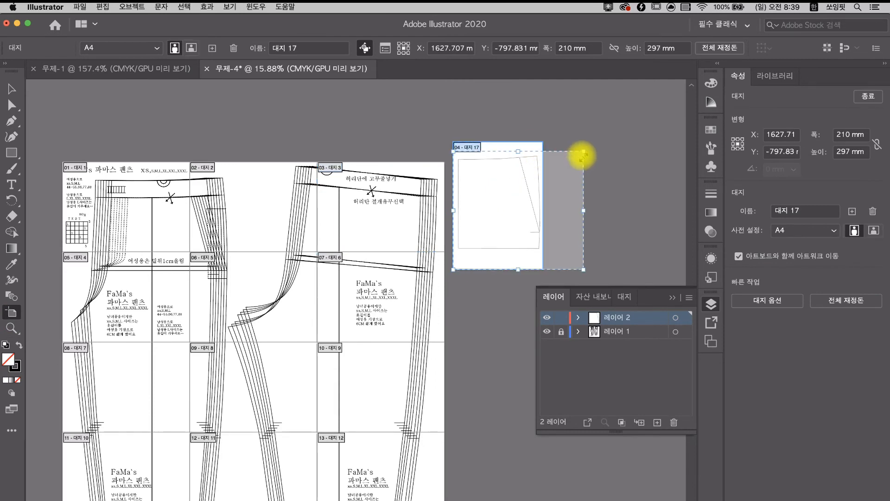
{"action": "key", "text": "super+z"}
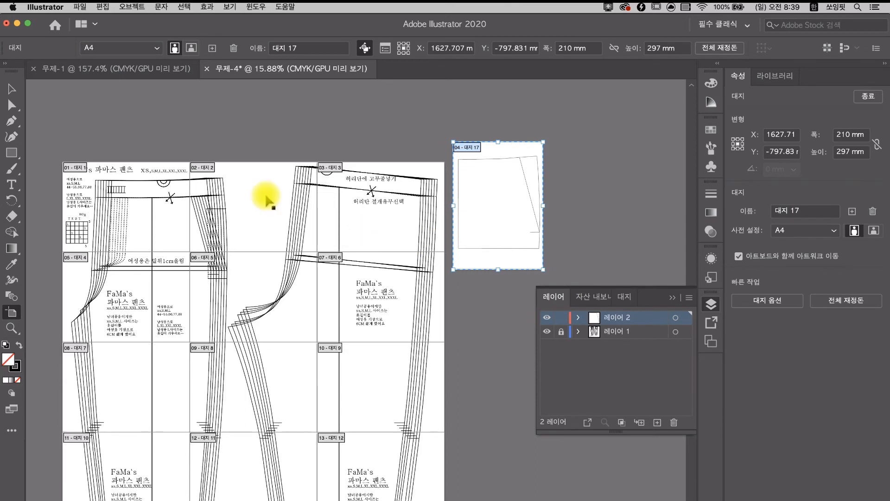
{"action": "left_click", "coordinate": [10, 105]}
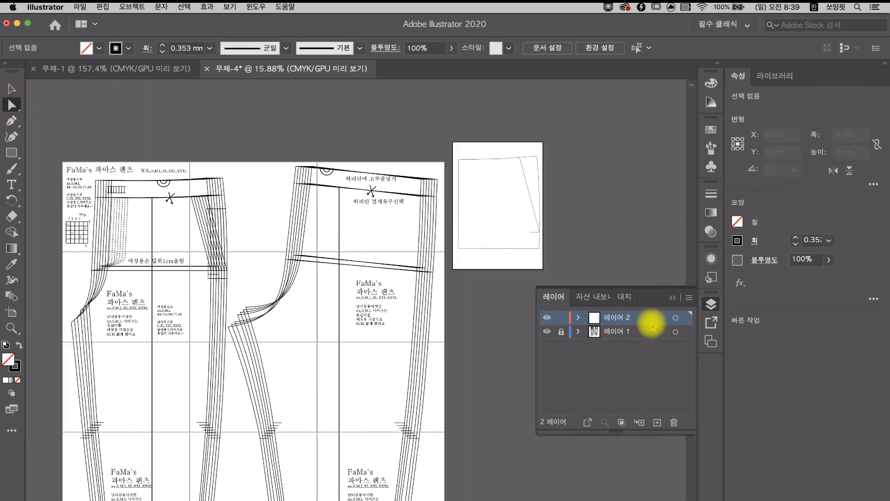
Hide the pattern layer 레이어 1 to check the pocket alone on its artboard, and show the layer again.
{"action": "left_click", "coordinate": [547, 331]}
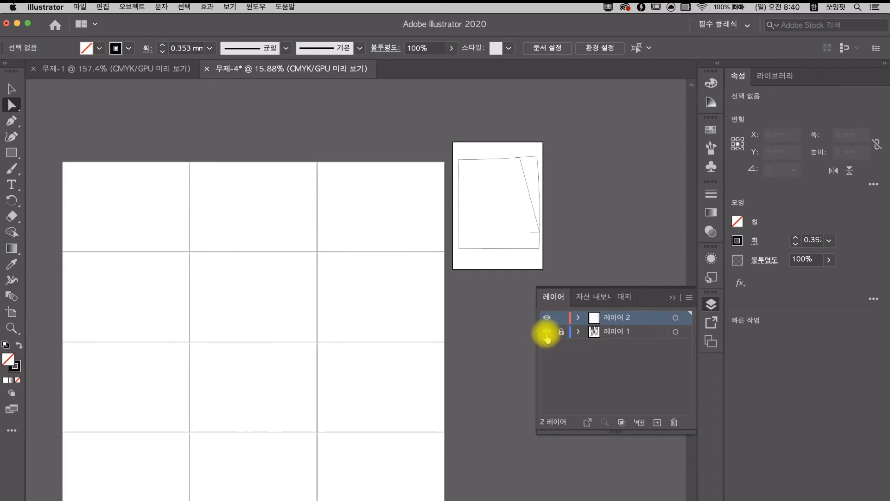
{"action": "left_click", "coordinate": [547, 332]}
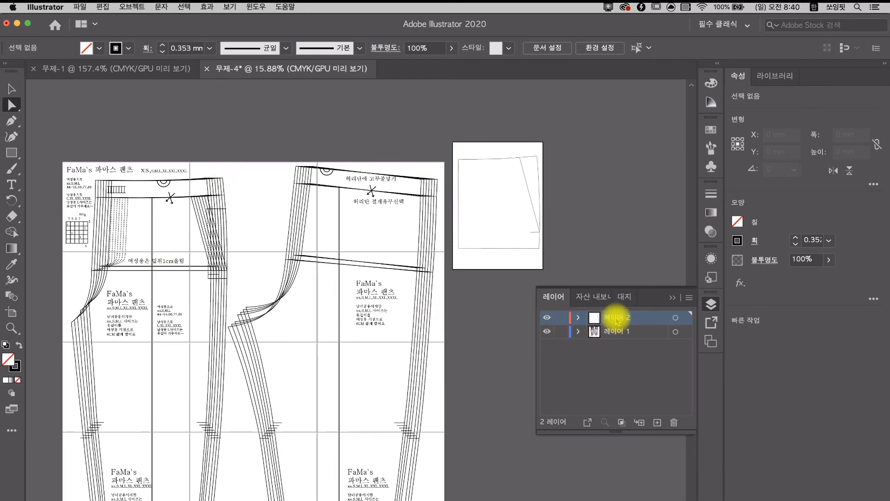
Flatten the artwork of 레이어 2 and the unlocked 레이어 1 into a single layer.
{"action": "left_click", "coordinate": [655, 334], "text": "shift"}
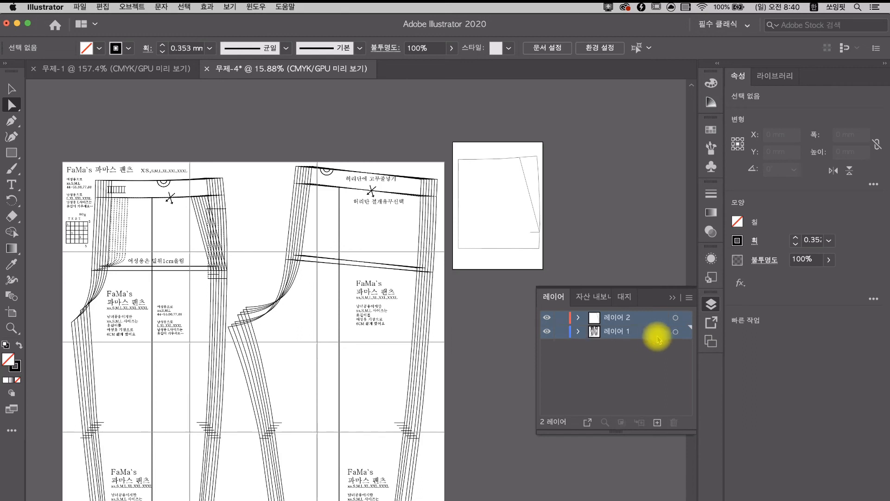
{"action": "left_click", "coordinate": [689, 299]}
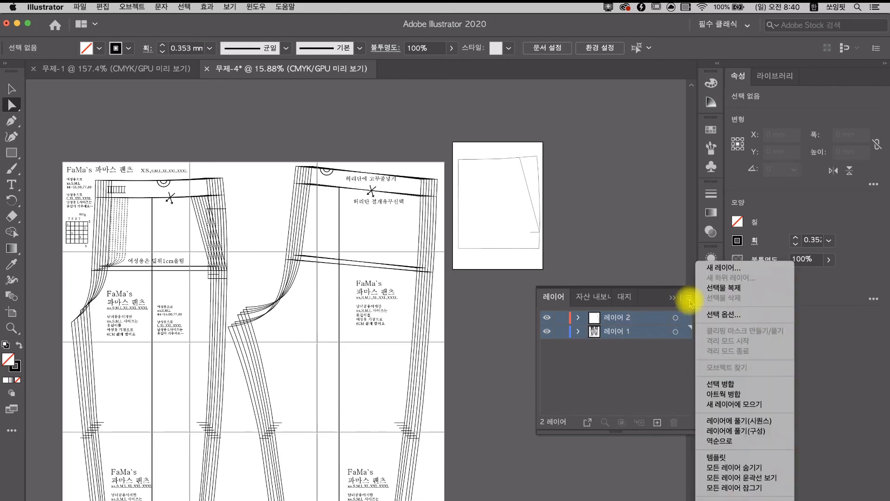
{"action": "left_click", "coordinate": [720, 394]}
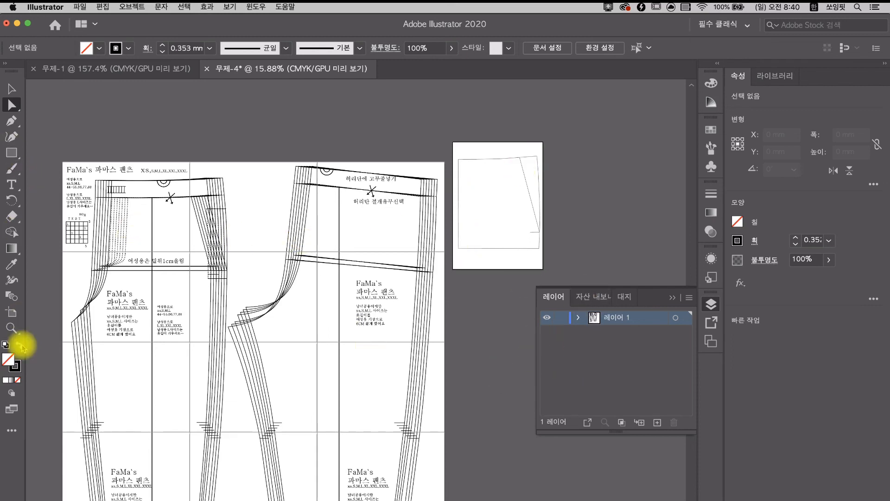
Open the print settings with artboard 대지 17 selected, and cancel them without printing.
{"action": "left_click", "coordinate": [12, 314]}
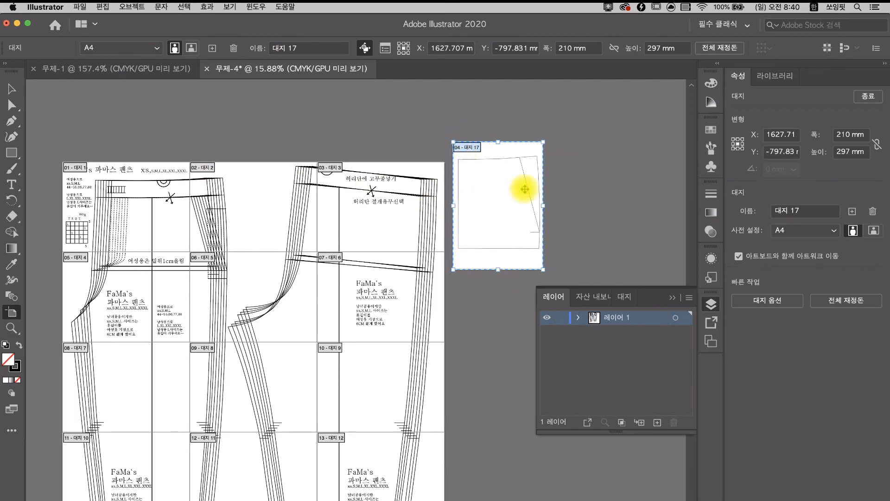
{"action": "left_click", "coordinate": [81, 7]}
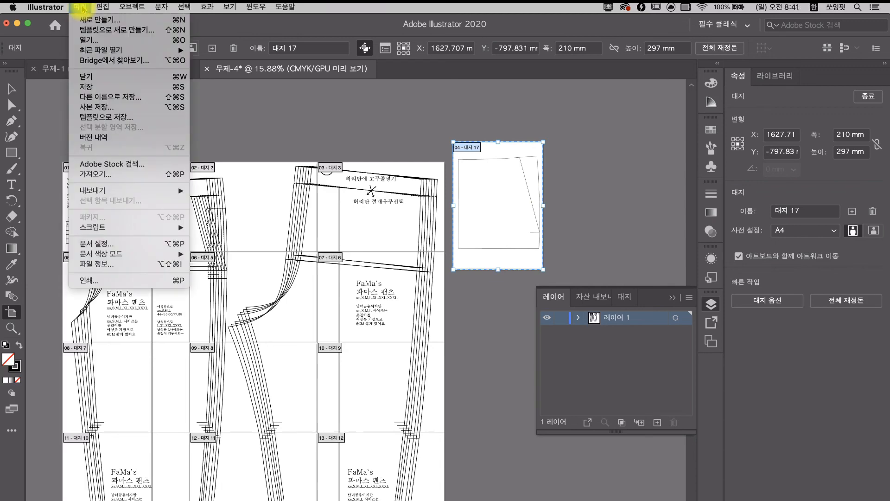
{"action": "left_click", "coordinate": [98, 282]}
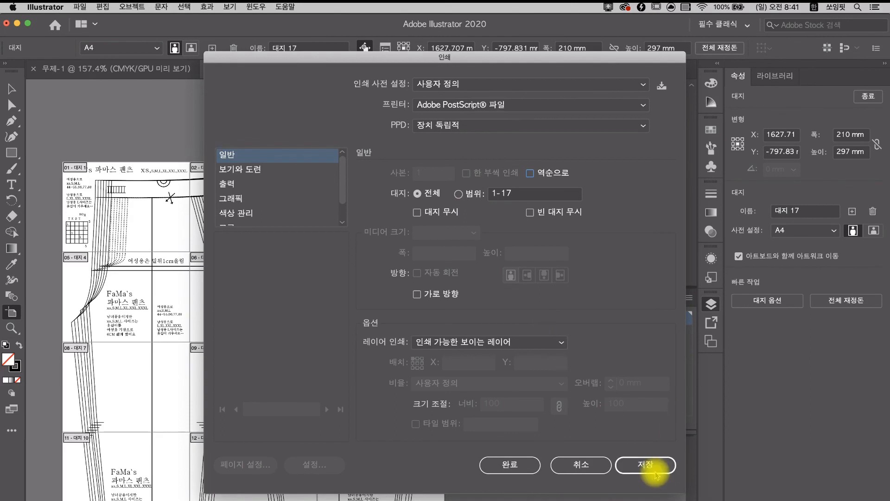
{"action": "left_click", "coordinate": [600, 465]}
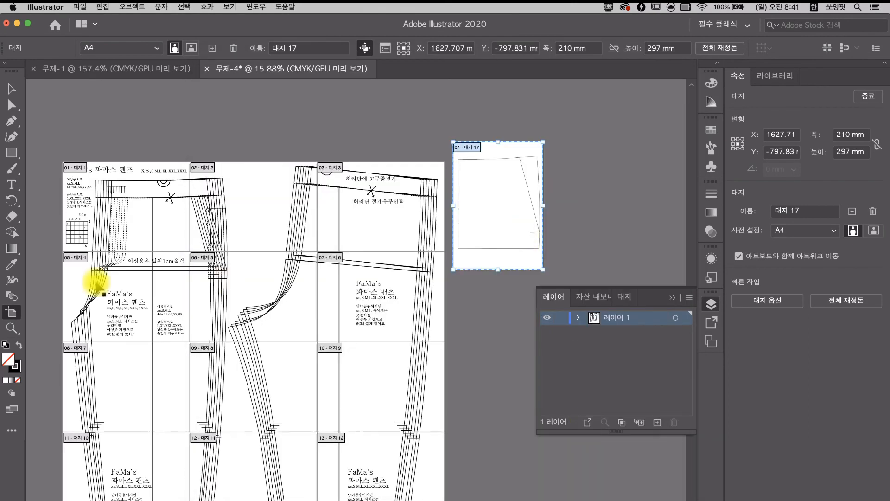
{"action": "left_click", "coordinate": [12, 105]}
{"action": "left_click", "coordinate": [586, 186]}
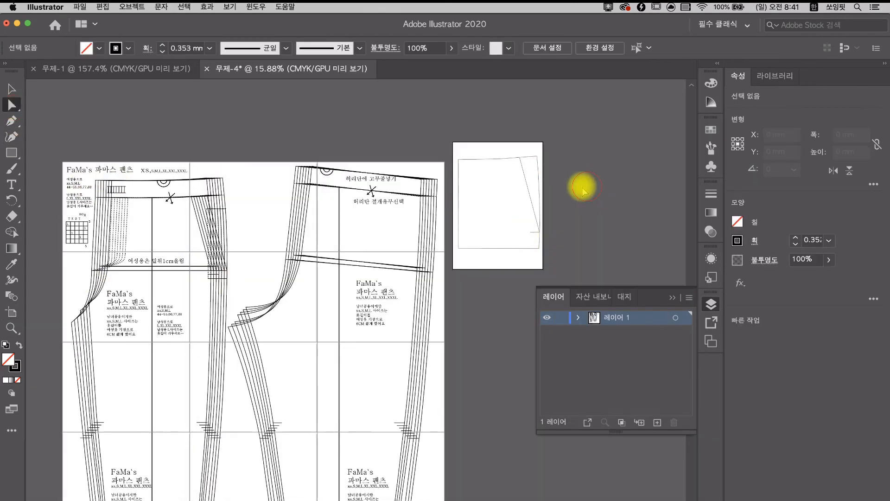